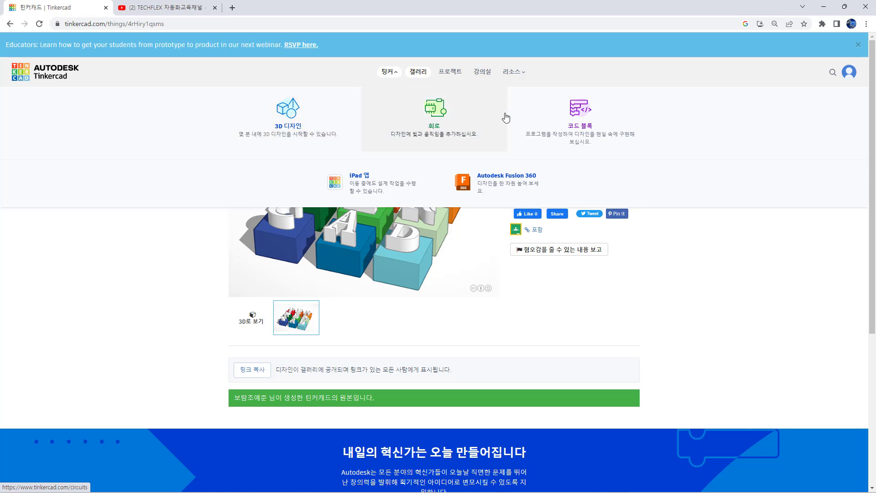
# Open the Circuits page and look through its feature sections down to the step-by-step beginner tutorials.
pyautogui.click(433, 121)
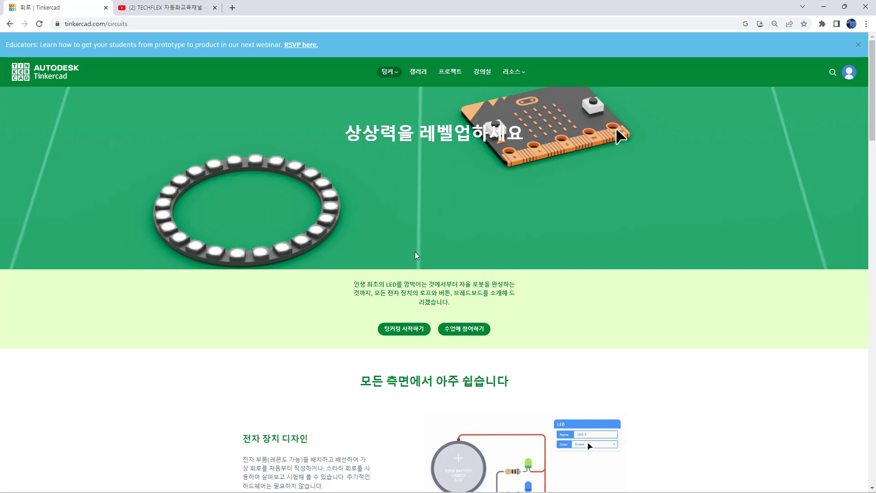
pyautogui.scroll(-5, 415, 252)
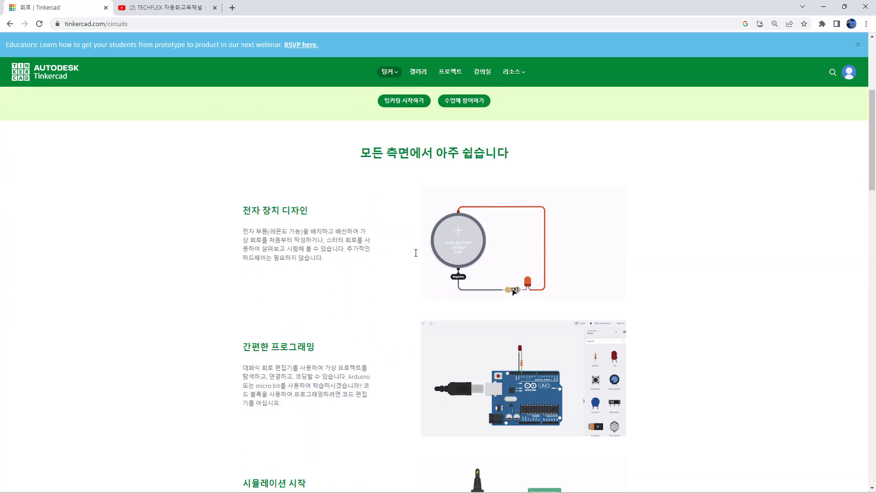
pyautogui.scroll(-3, 381, 244)
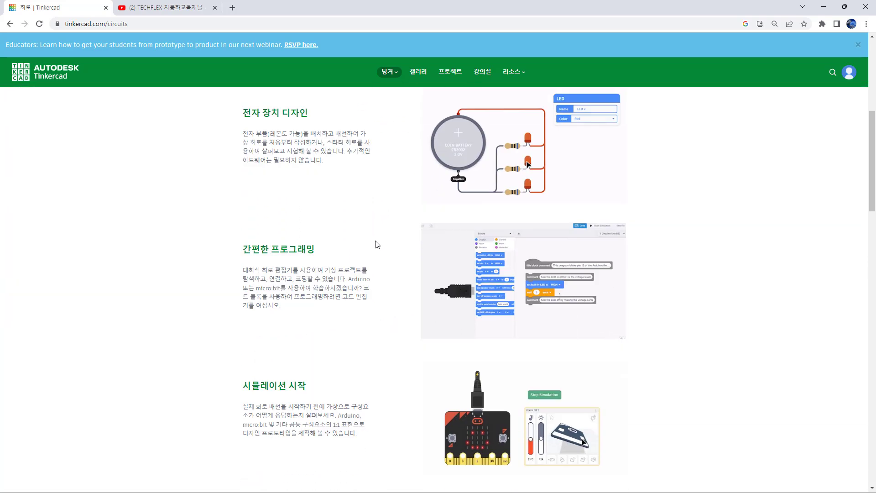
pyautogui.scroll(3, 381, 244)
pyautogui.scroll(-3, 418, 248)
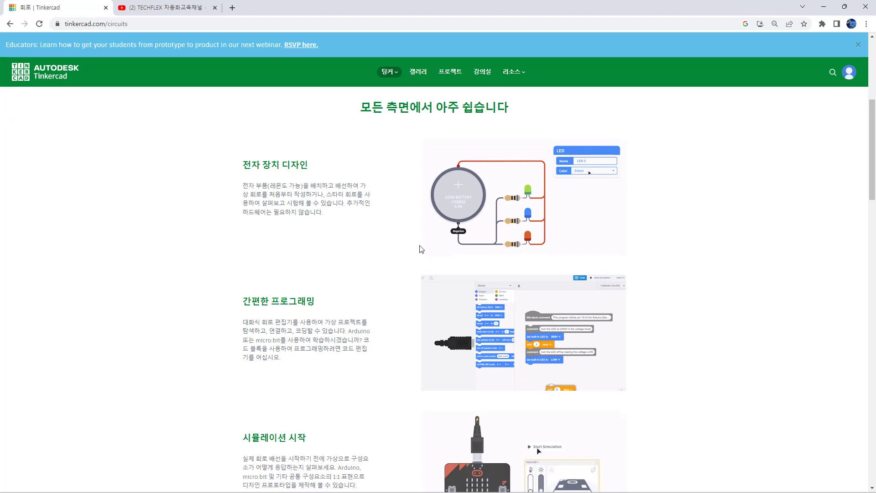
pyautogui.scroll(-2, 412, 264)
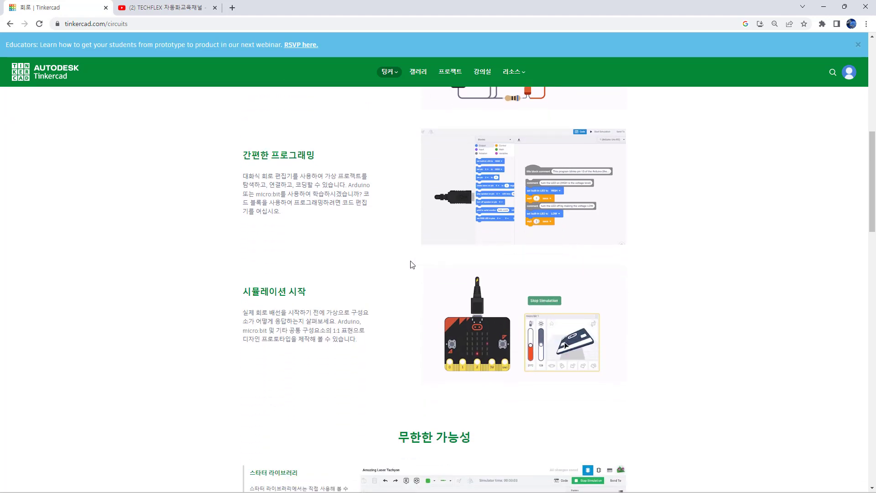
pyautogui.scroll(-3, 412, 264)
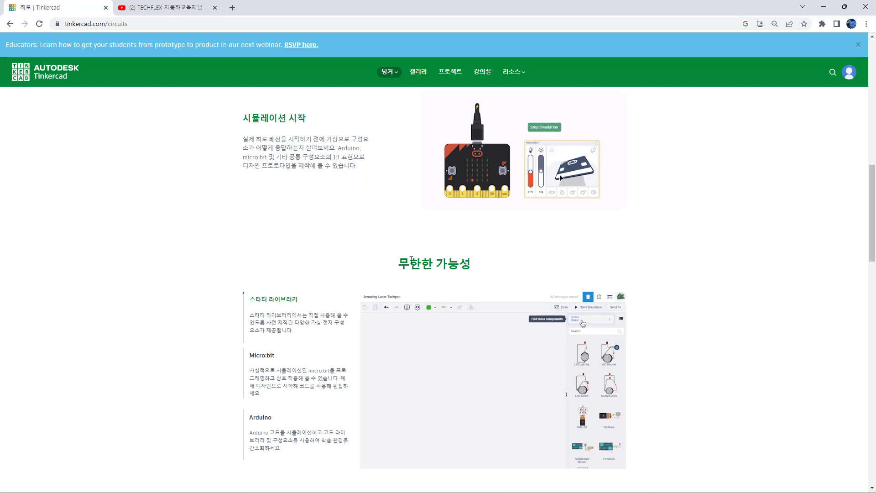
pyautogui.scroll(-4, 429, 226)
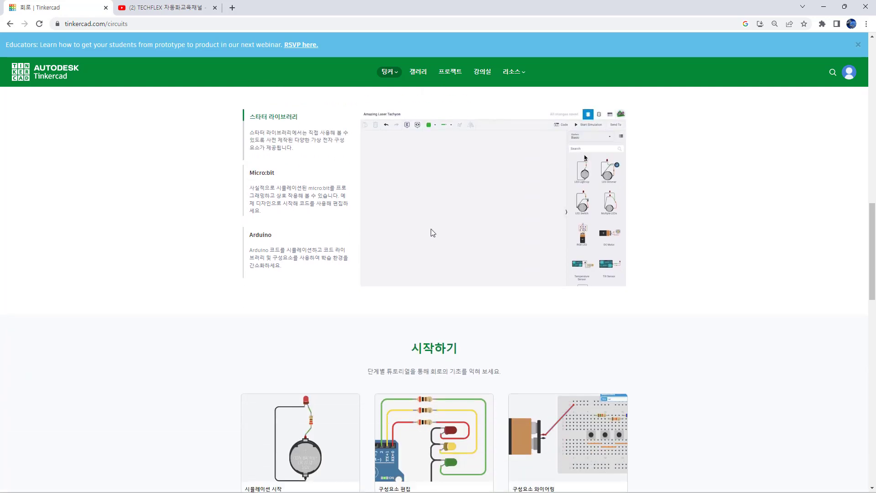
pyautogui.scroll(-4, 433, 233)
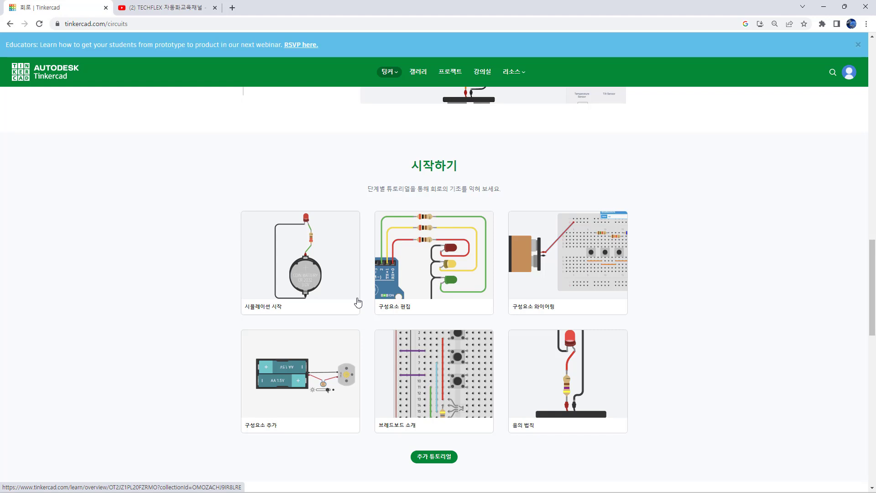
# Open the Start Simulating tutorial and start its lesson in the circuit editor.
pyautogui.scroll(-1, 326, 258)
pyautogui.click(307, 229)
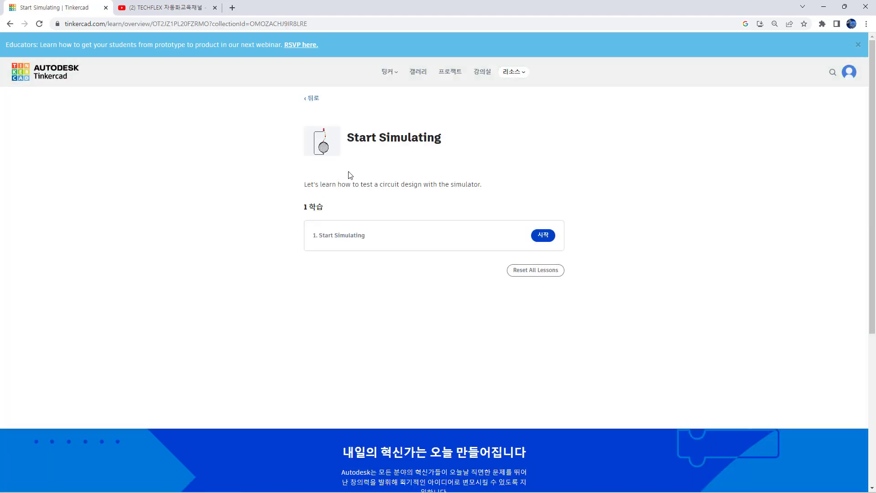
pyautogui.click(543, 236)
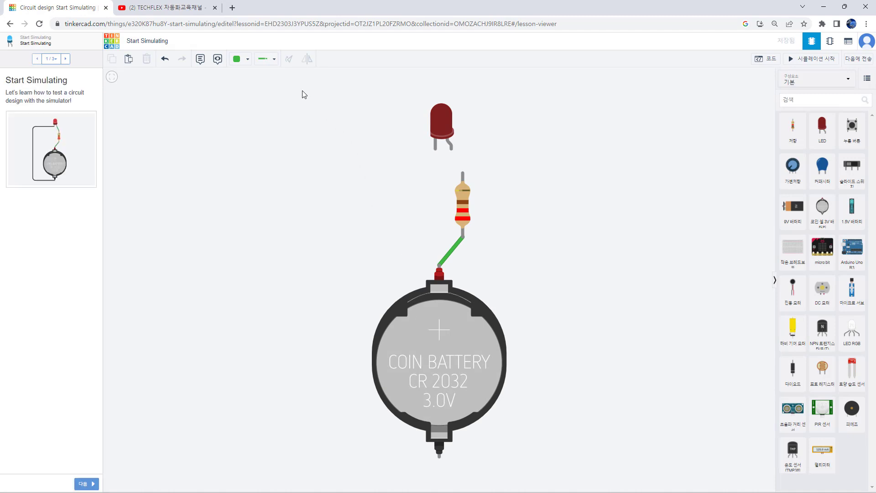
# Delete the coin battery, the resistor and the LED so the canvas is empty.
pyautogui.click(423, 345)
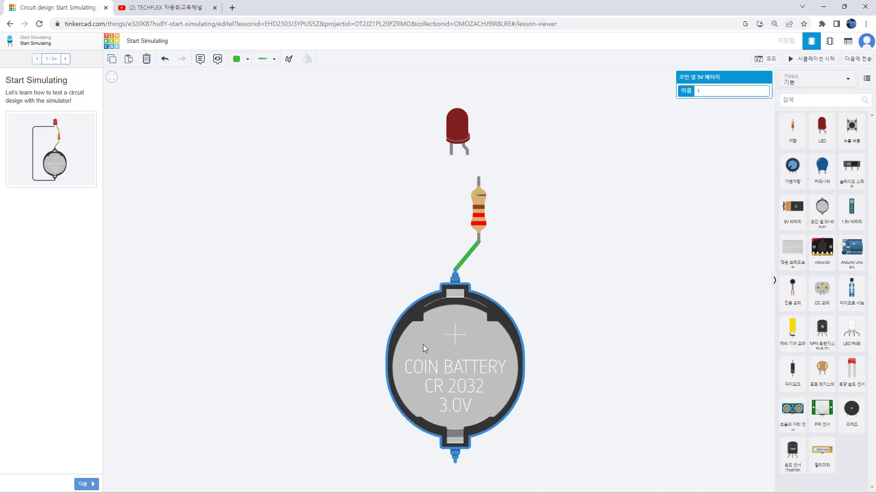
pyautogui.press('Delete')
pyautogui.click(476, 212)
pyautogui.press('Delete')
pyautogui.click(455, 129)
pyautogui.press('Delete')
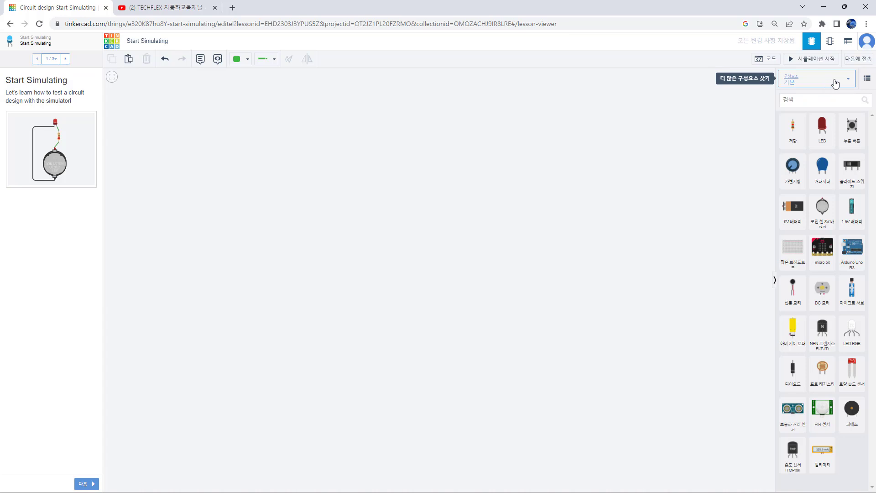
# Show all components in the library and look through the general and input parts.
pyautogui.click(835, 84)
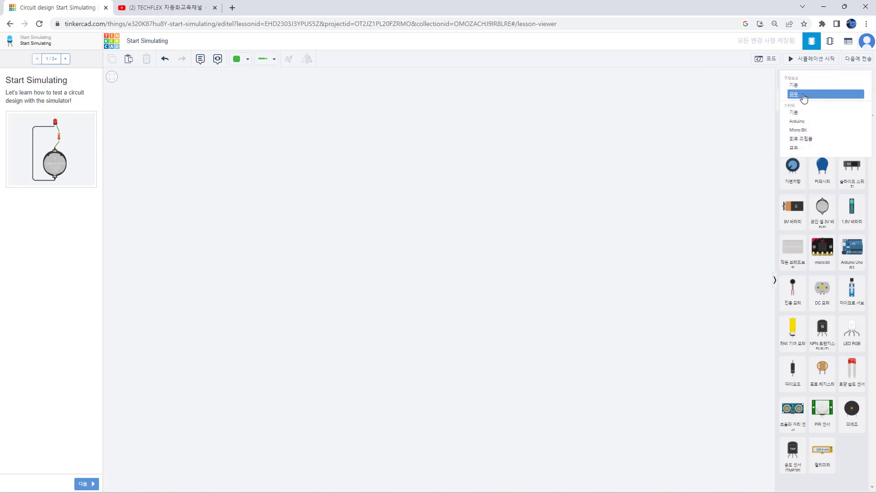
pyautogui.click(803, 96)
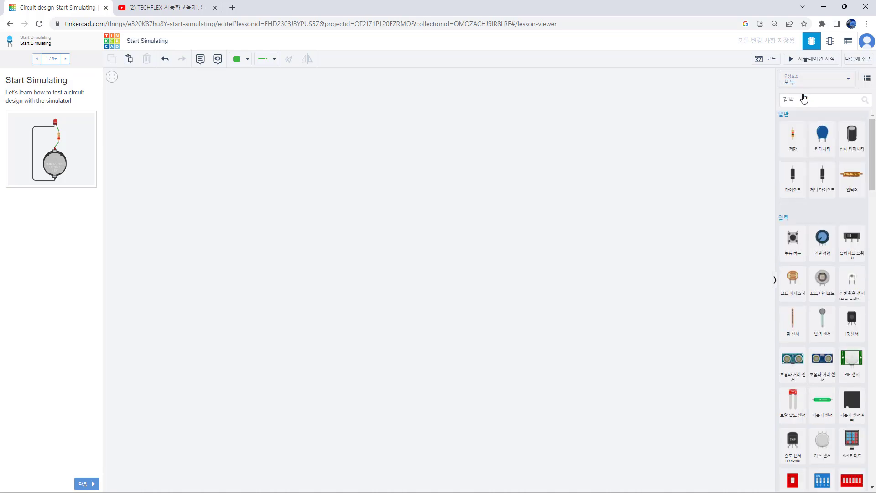
pyautogui.moveTo(872, 159)
pyautogui.mouseDown()
pyautogui.moveTo(871, 411)
pyautogui.moveTo(868, 155)
pyautogui.mouseUp()
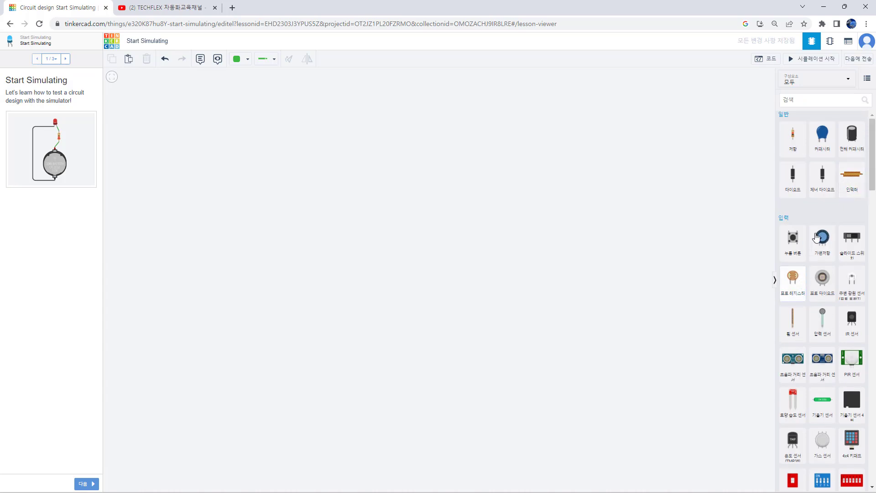
pyautogui.scroll(-2, 872, 196)
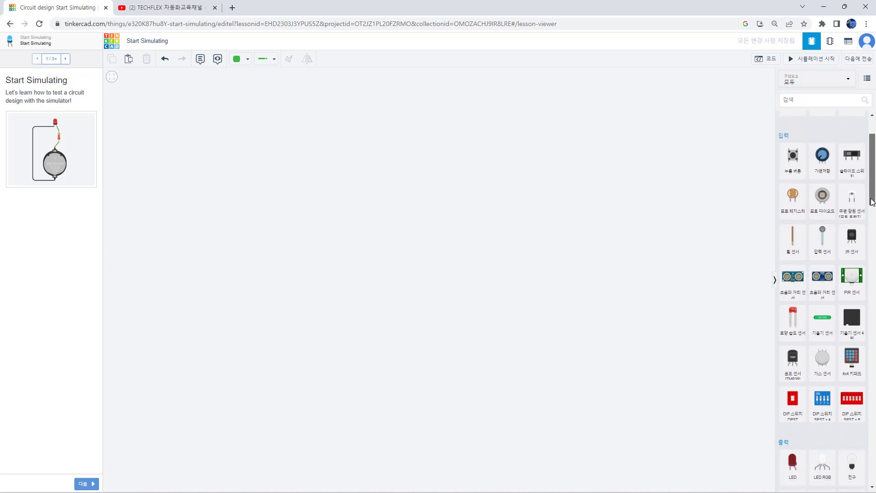
pyautogui.scroll(2, 871, 200)
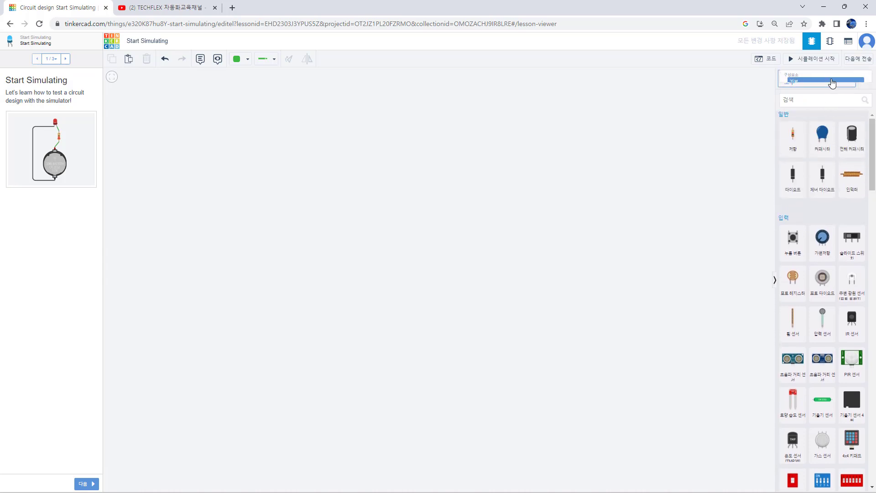
# Return the component library to the basic set and place a small breadboard on the canvas.
pyautogui.click(832, 82)
pyautogui.click(799, 84)
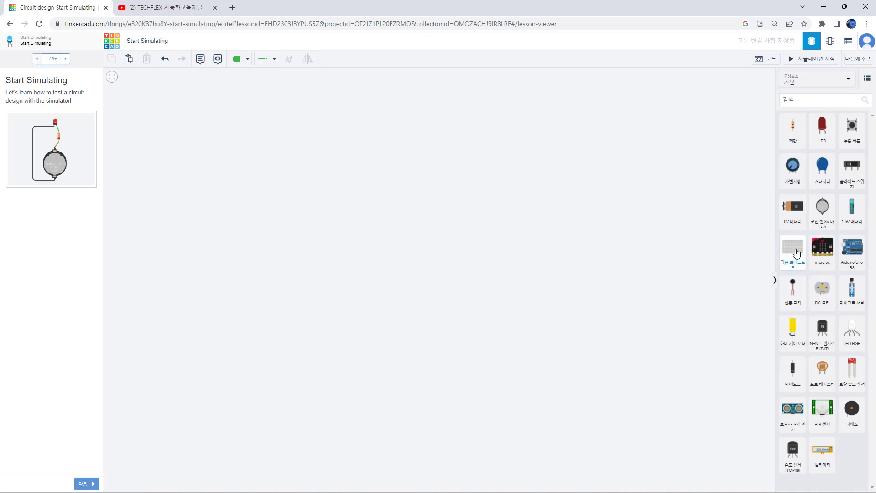
pyautogui.moveTo(788, 251); pyautogui.dragTo(455, 275)
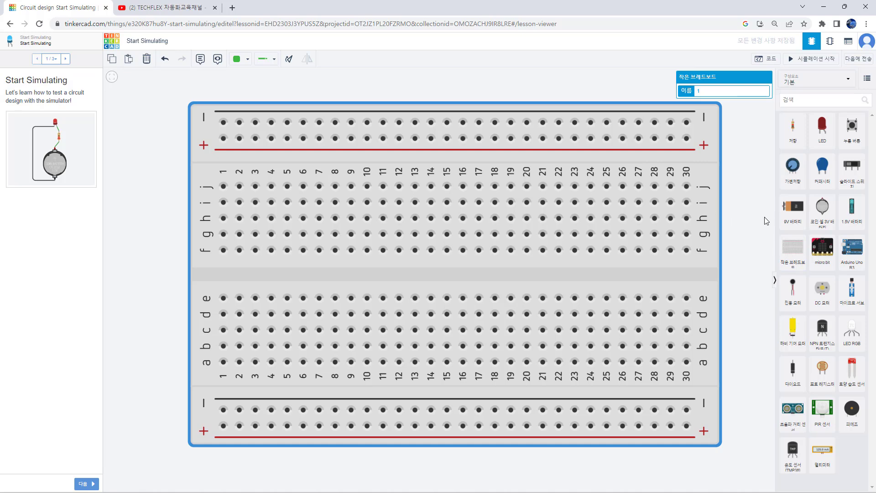
# Show all components in the library and bring up its power, breadboard and microcontroller sections.
pyautogui.click(815, 80)
pyautogui.click(807, 99)
pyautogui.scroll(-5, 831, 252)
pyautogui.scroll(-8, 831, 251)
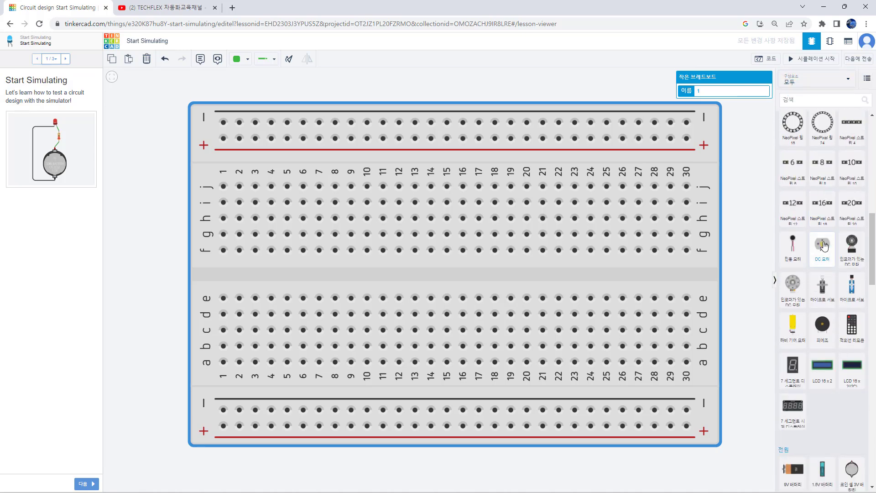
pyautogui.scroll(-5, 824, 246)
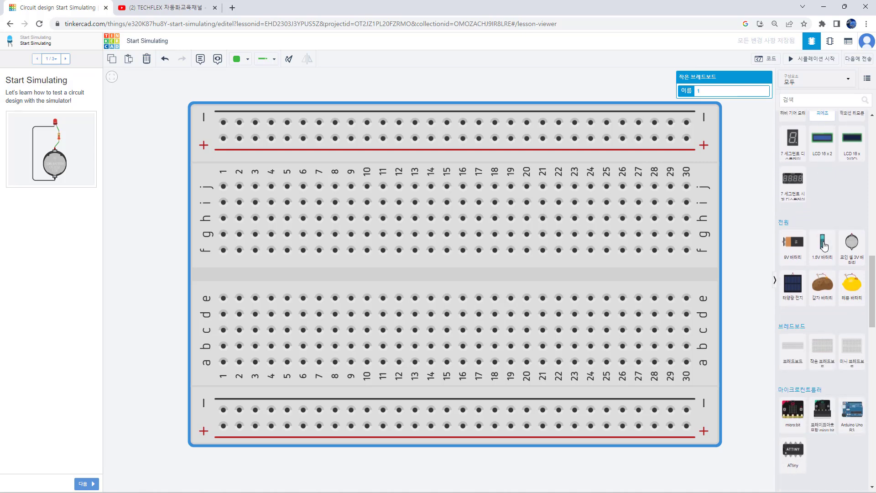
# Replace the small breadboard with a full-size breadboard and bring the whole board into view.
pyautogui.moveTo(710, 259); pyautogui.dragTo(709, 259)
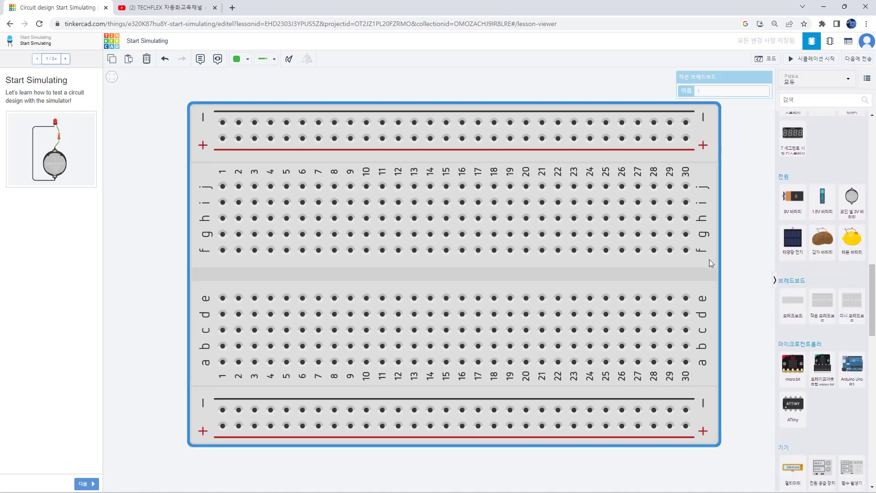
pyautogui.press('Delete')
pyautogui.moveTo(793, 301); pyautogui.dragTo(537, 274)
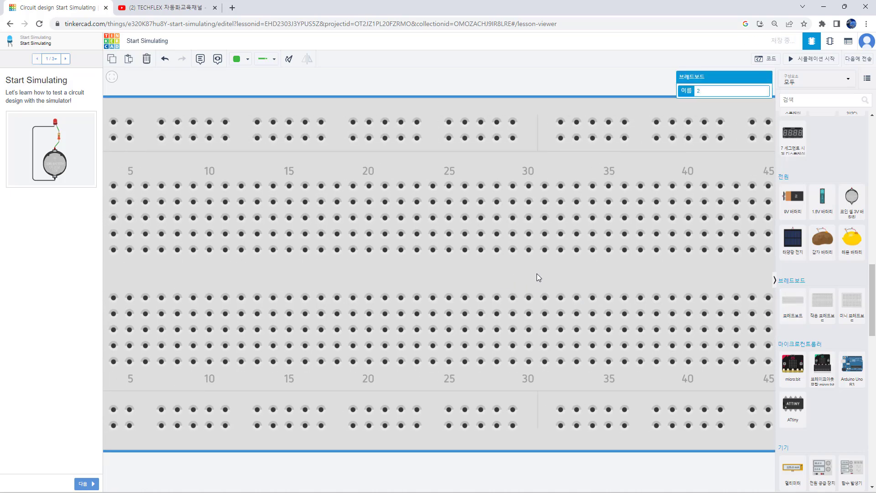
pyautogui.scroll(-3, 537, 273)
pyautogui.moveTo(589, 270); pyautogui.dragTo(560, 268)
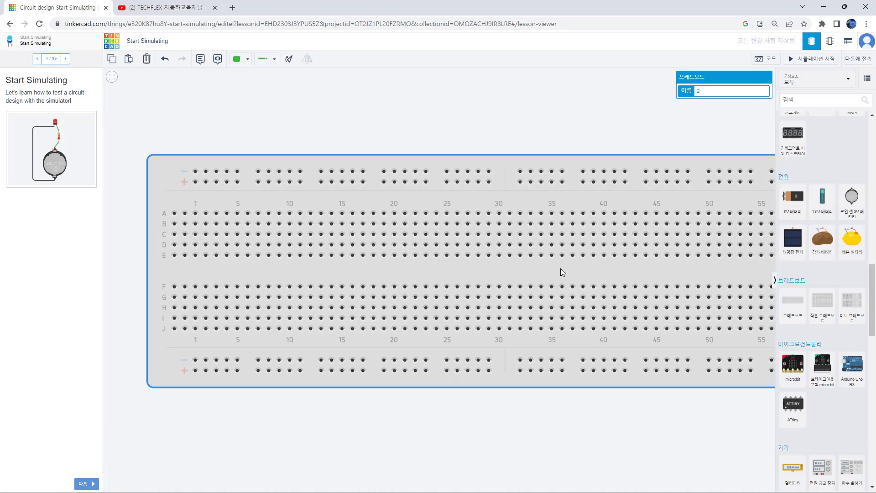
pyautogui.scroll(-2, 557, 267)
pyautogui.click(604, 258)
pyautogui.press('Escape')
pyautogui.moveTo(620, 183); pyautogui.dragTo(551, 180)
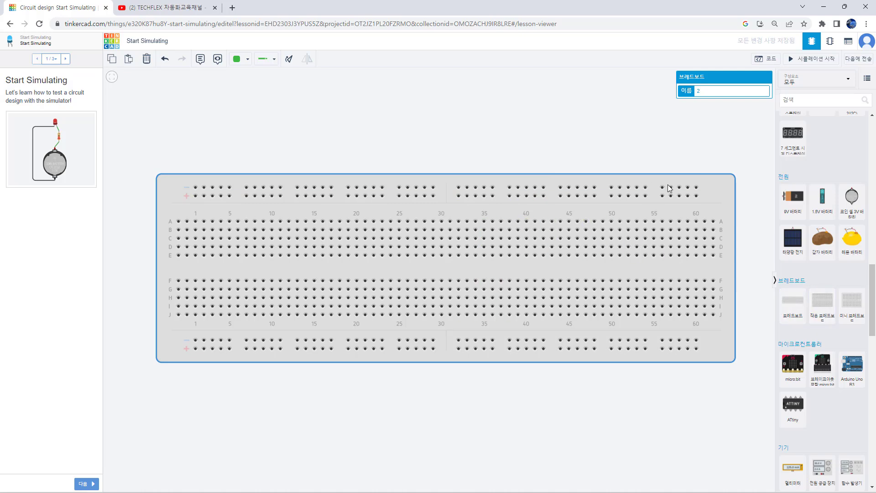
# Delete the full-size breadboard and place a small breadboard on the canvas instead.
pyautogui.press('Delete')
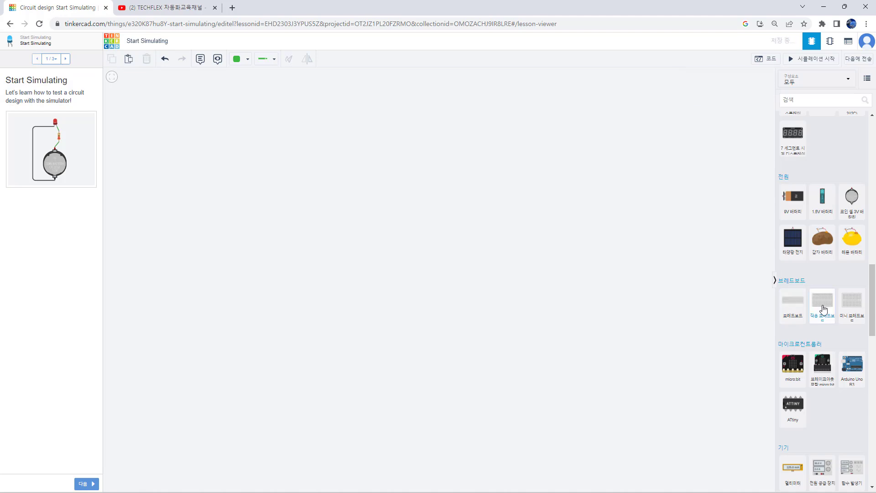
pyautogui.moveTo(451, 229); pyautogui.dragTo(398, 239)
pyautogui.scroll(3, 424, 242)
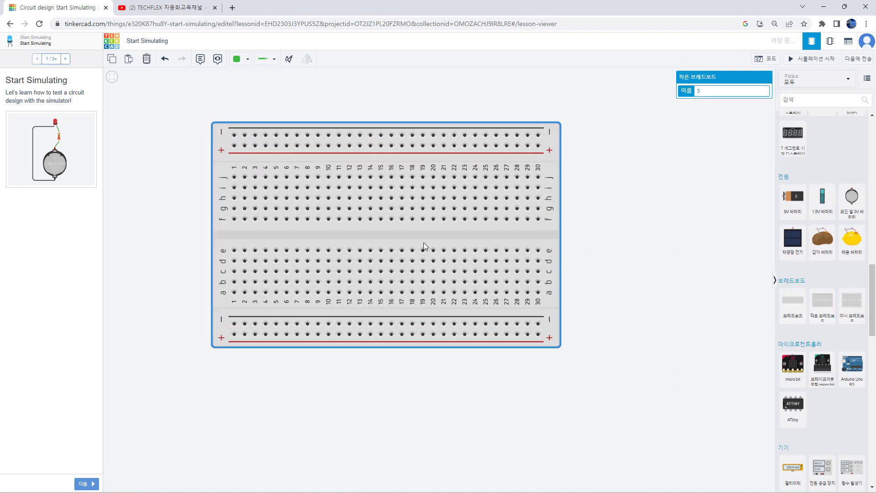
pyautogui.scroll(-1, 433, 244)
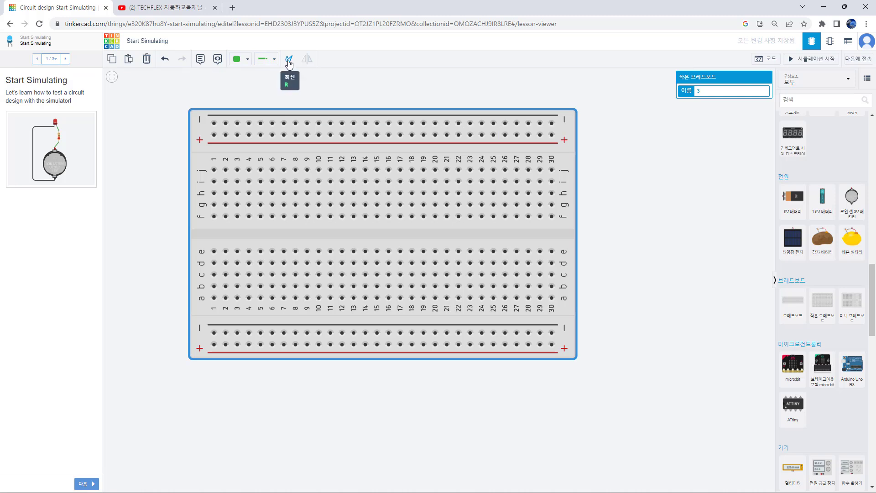
# Rotate the small breadboard 90 degrees clockwise so it stands upright.
pyautogui.click(289, 62)
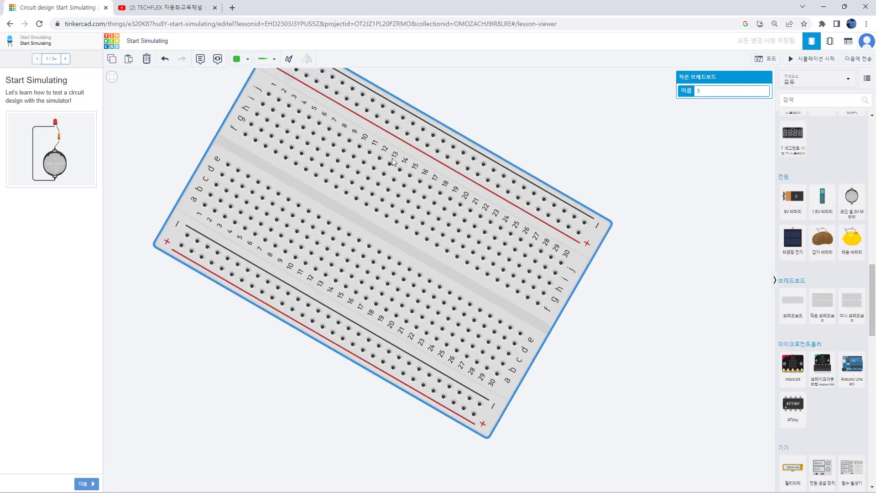
pyautogui.press('r')
pyautogui.press('r')
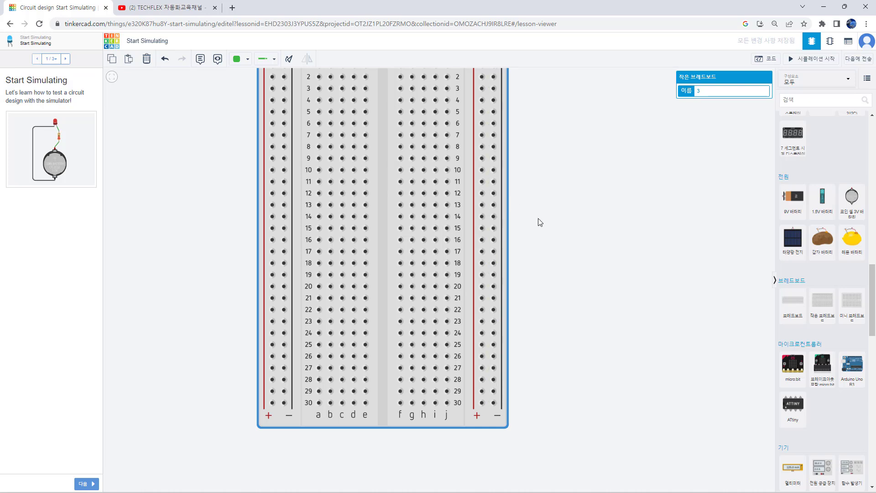
pyautogui.scroll(1, 540, 222)
pyautogui.scroll(-2, 540, 222)
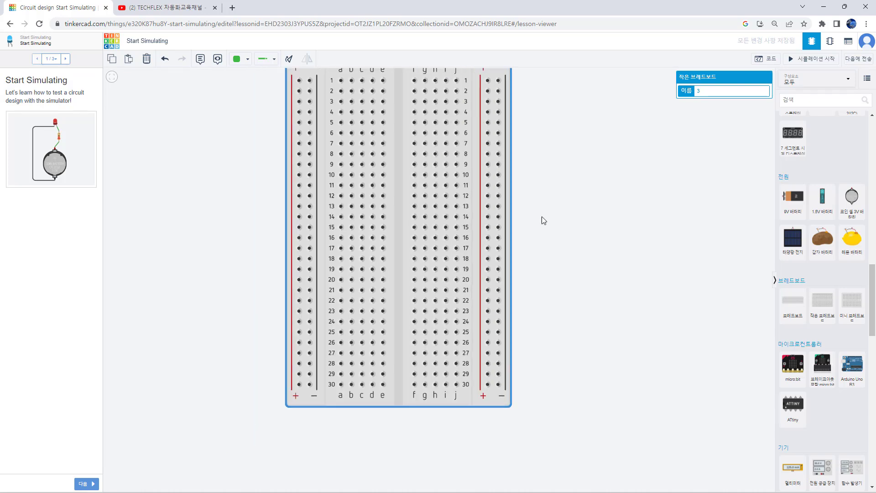
pyautogui.moveTo(559, 198); pyautogui.dragTo(584, 230)
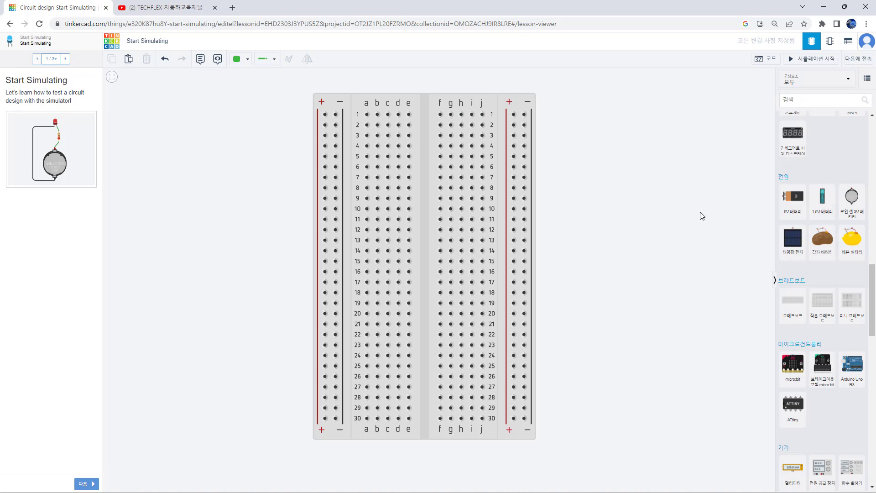
# Place a power supply from the instruments section to the left of the breadboard's upper half.
pyautogui.moveTo(872, 281); pyautogui.dragTo(872, 299)
pyautogui.moveTo(825, 393); pyautogui.dragTo(220, 220)
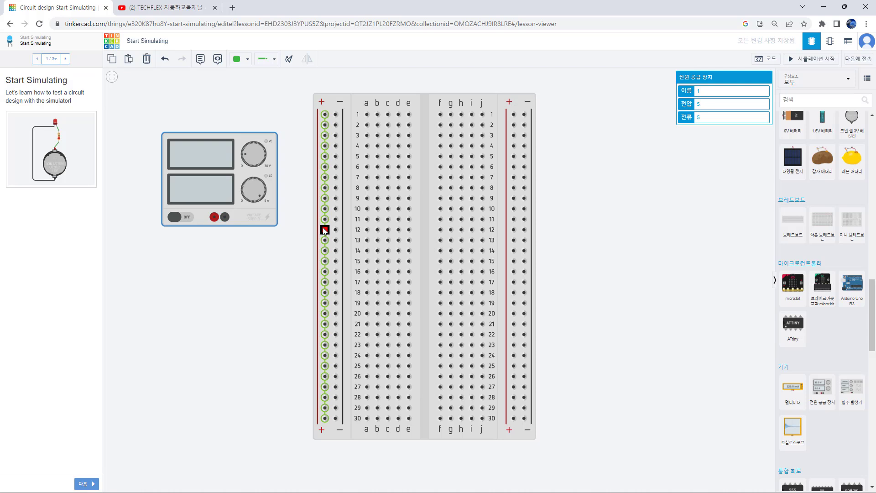
# Add a 9V battery, rotate it 90 degrees clockwise so its terminals point up, and position it to the right of the breadboard.
pyautogui.moveTo(793, 120); pyautogui.dragTo(598, 226)
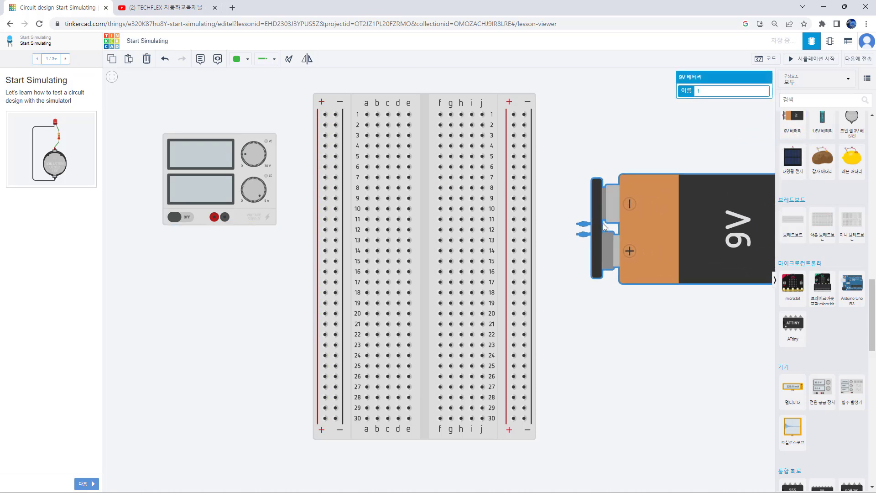
pyautogui.press('r')
pyautogui.press('r')
pyautogui.press('r')
pyautogui.moveTo(586, 310); pyautogui.dragTo(661, 190)
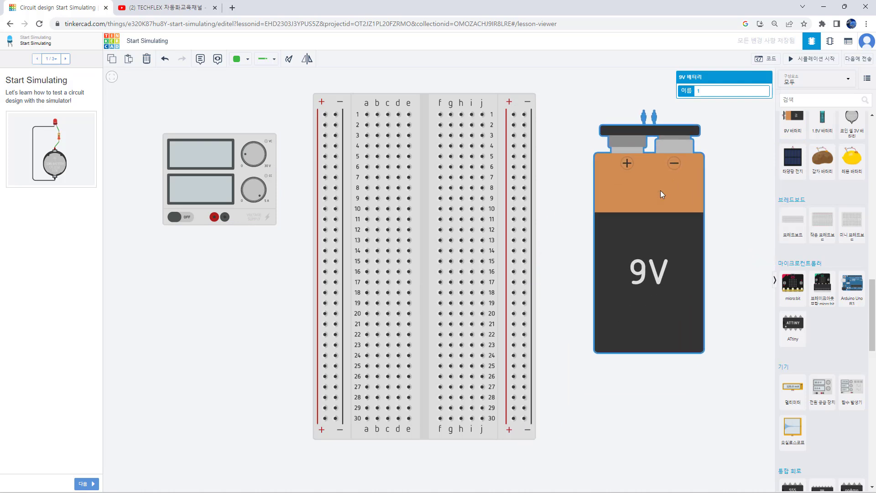
# Place a 1.5V battery beside the breadboard and delete both it and the 9V battery from the canvas.
pyautogui.moveTo(827, 129); pyautogui.dragTo(574, 209)
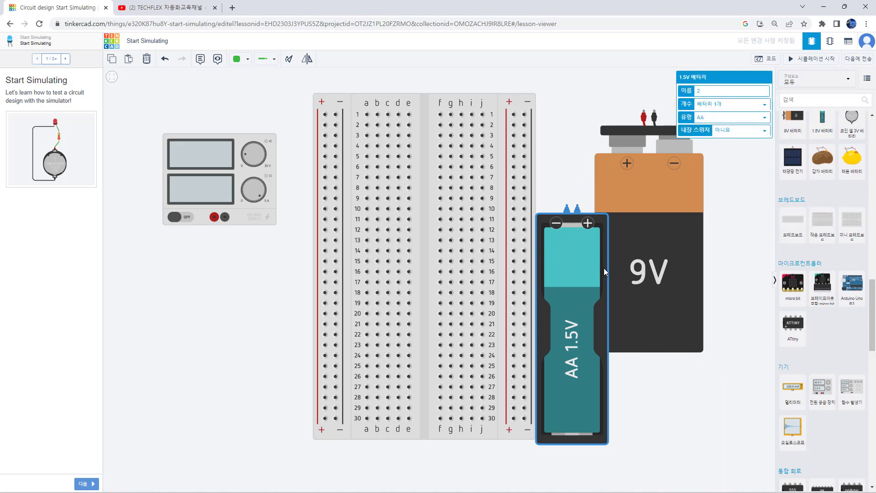
pyautogui.press('Delete')
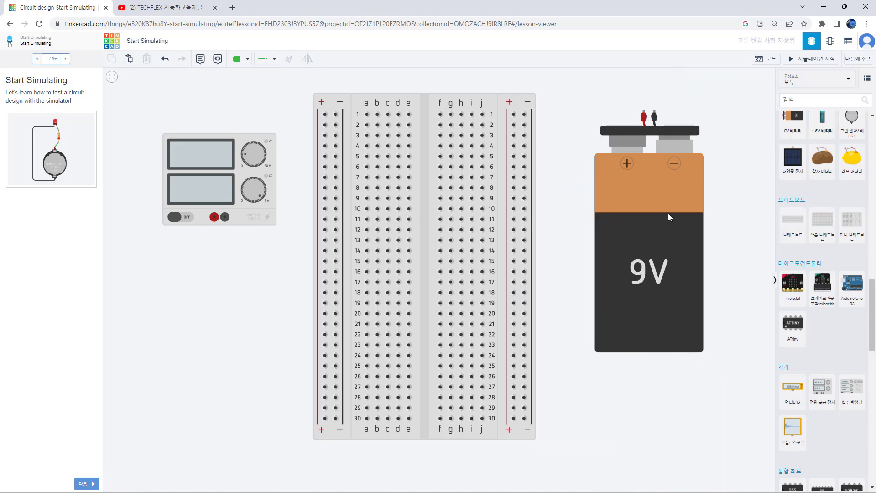
pyautogui.click(669, 209)
pyautogui.press('Delete')
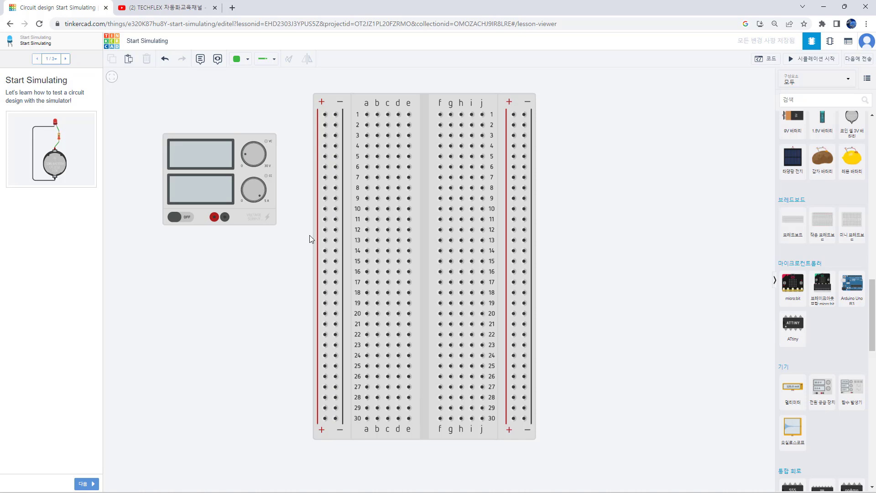
# Wire the power supply's positive terminal to the near + rail at row 14 and its negative terminal to the − rail at row 13.
pyautogui.click(215, 220)
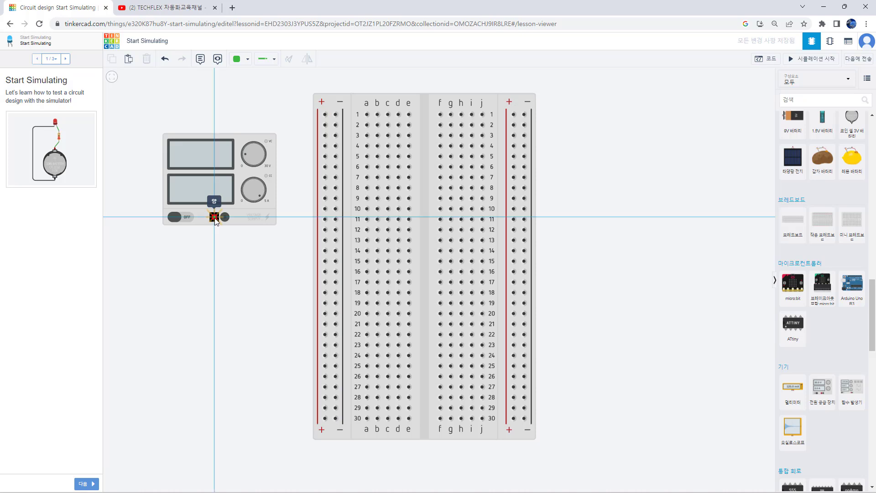
pyautogui.click(214, 252)
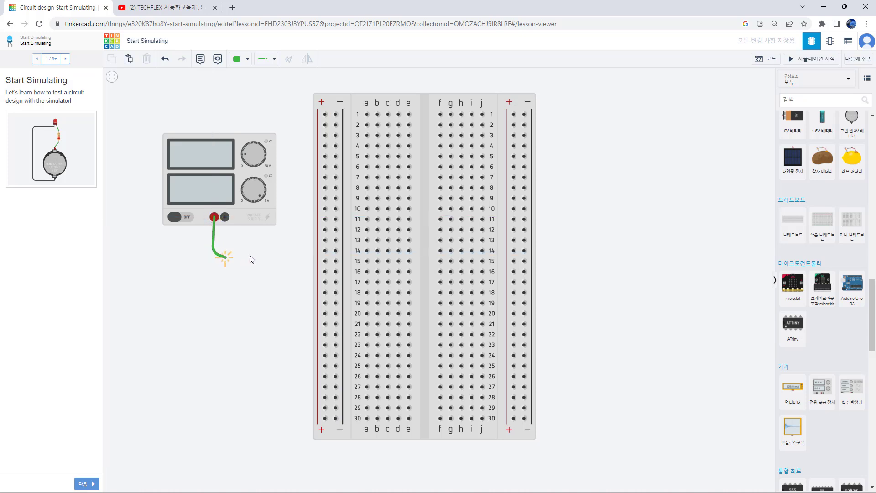
pyautogui.click(325, 251)
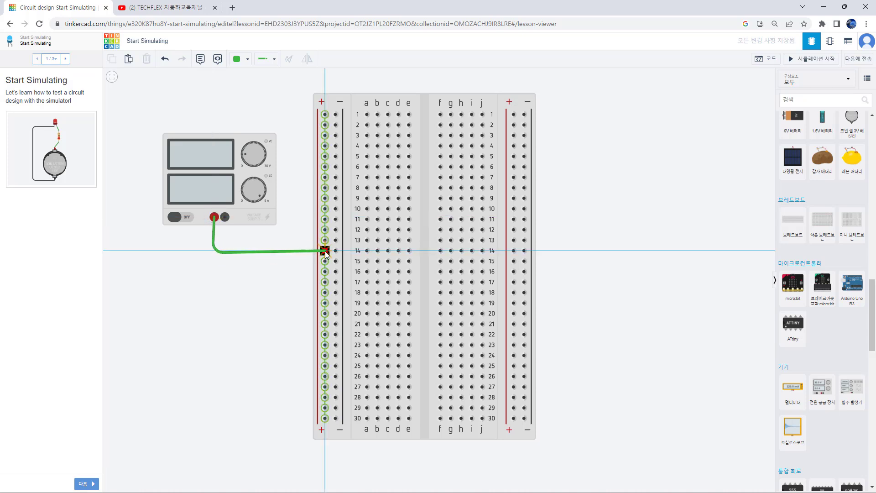
pyautogui.click(225, 218)
pyautogui.click(225, 238)
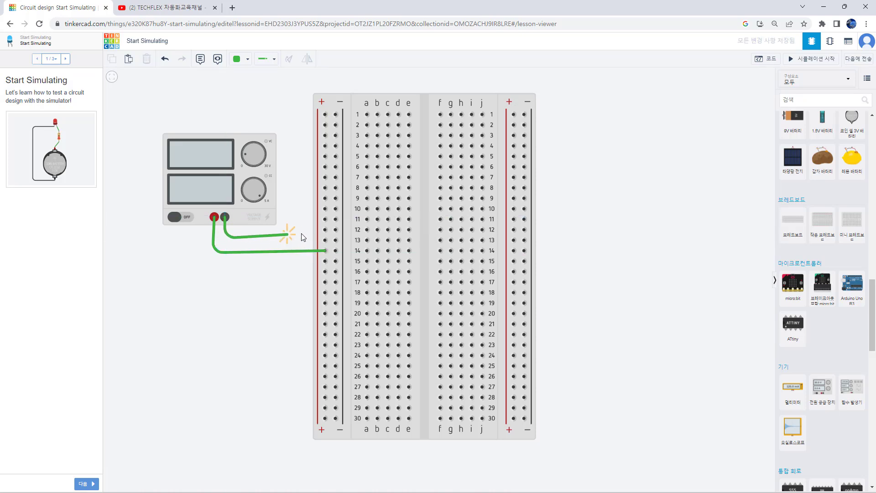
pyautogui.click(336, 240)
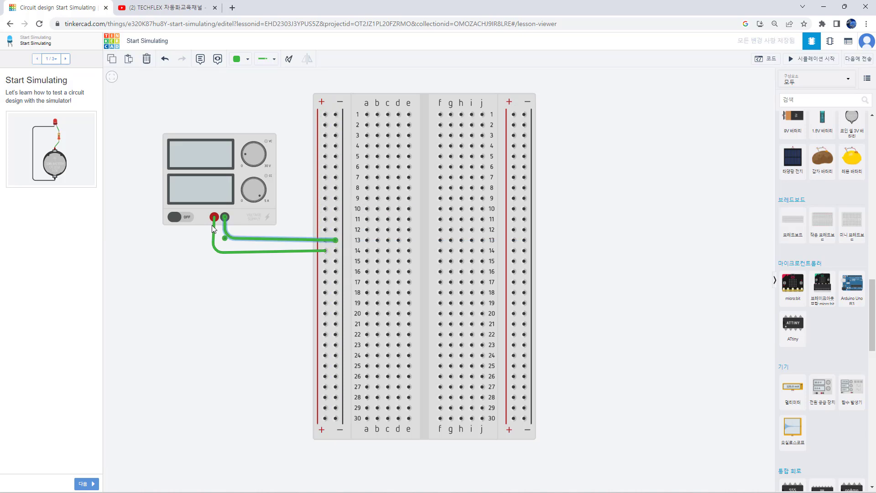
# Color the power supply's positive wire red and its negative wire black.
pyautogui.click(238, 267)
pyautogui.click(242, 252)
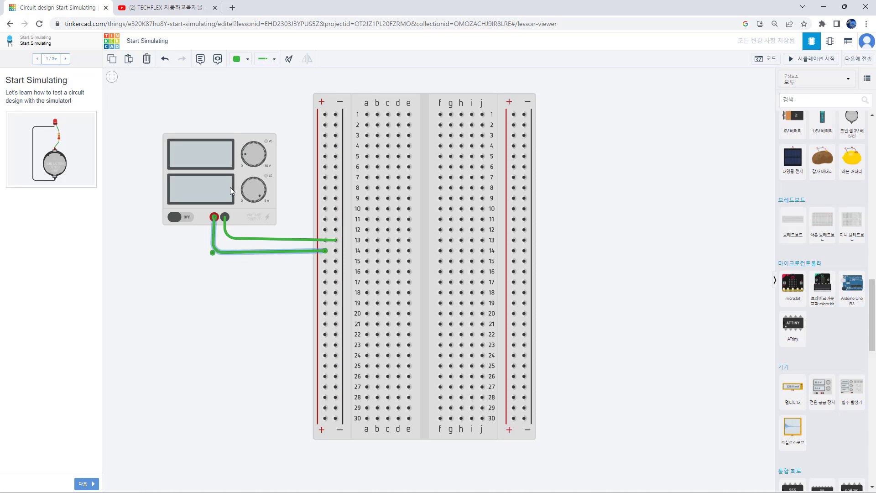
pyautogui.click(242, 59)
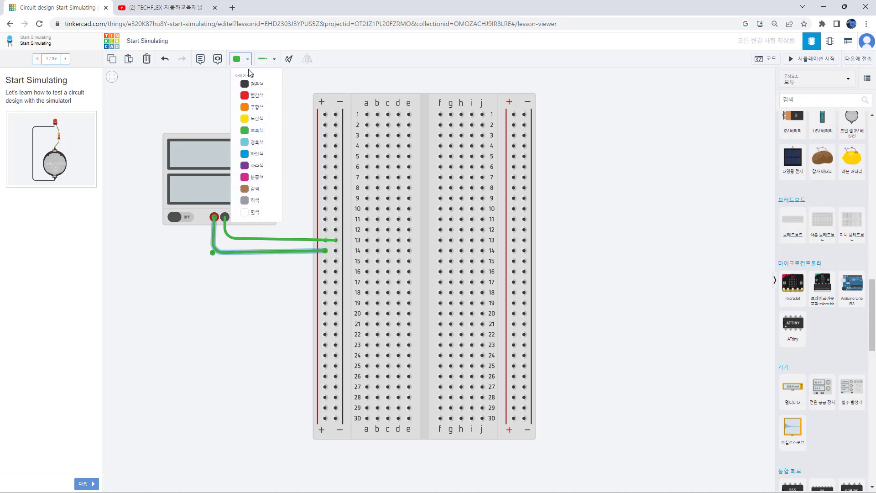
pyautogui.click(256, 97)
pyautogui.click(260, 240)
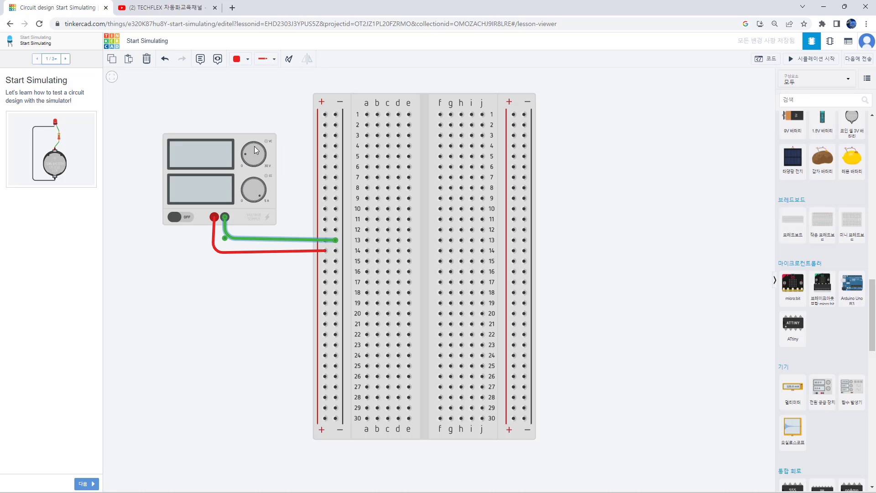
pyautogui.click(244, 59)
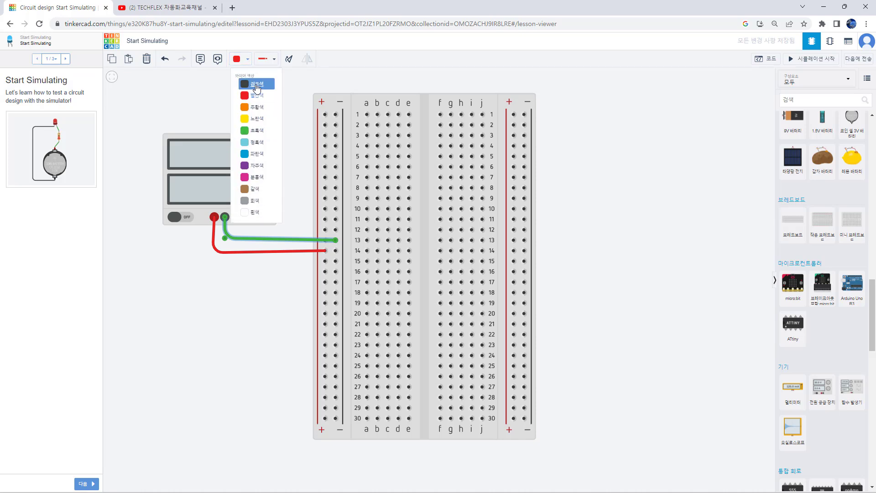
pyautogui.click(257, 85)
pyautogui.click(269, 116)
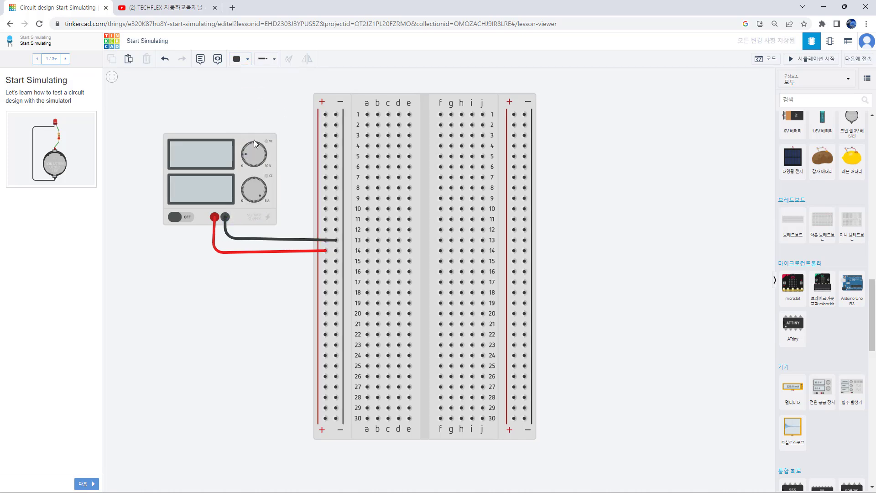
# Add a resistor, turn it horizontal and place it on row 7 of the breadboard between holes f and j.
pyautogui.click(198, 154)
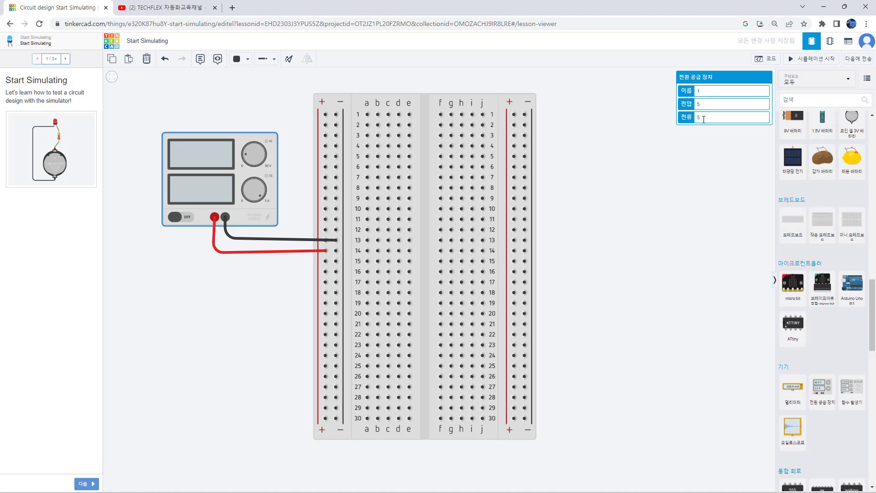
pyautogui.scroll(10, 845, 269)
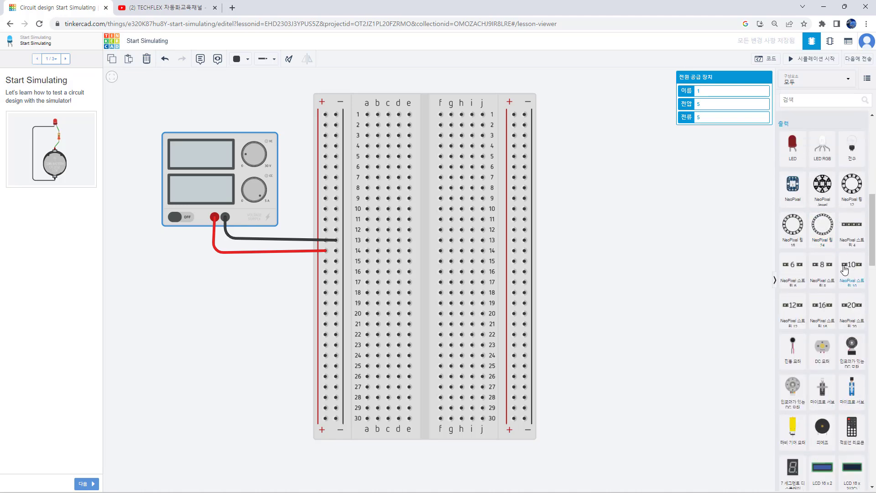
pyautogui.scroll(10, 845, 269)
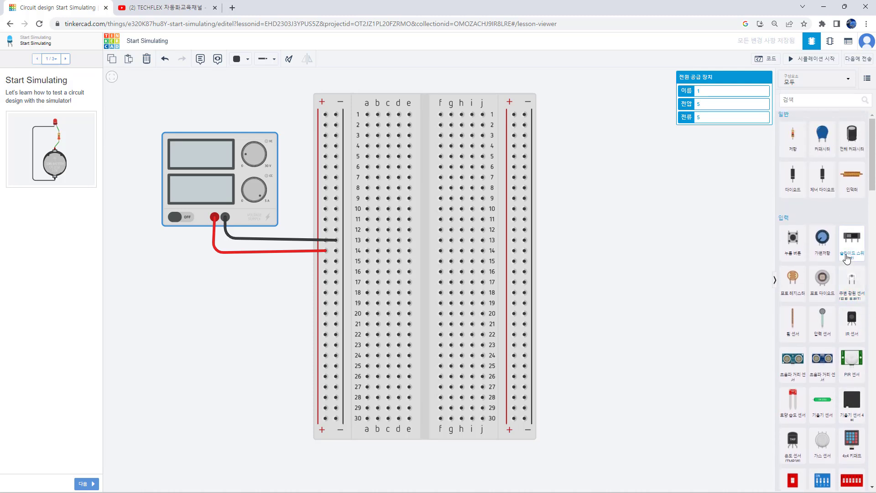
pyautogui.moveTo(792, 136); pyautogui.dragTo(586, 217)
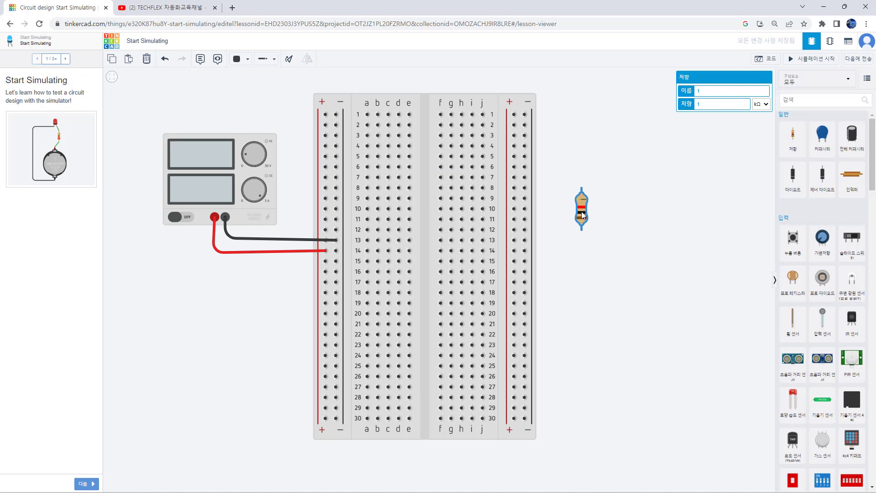
pyautogui.press('r')
pyautogui.press('r')
pyautogui.press('r')
pyautogui.moveTo(583, 213); pyautogui.dragTo(464, 178)
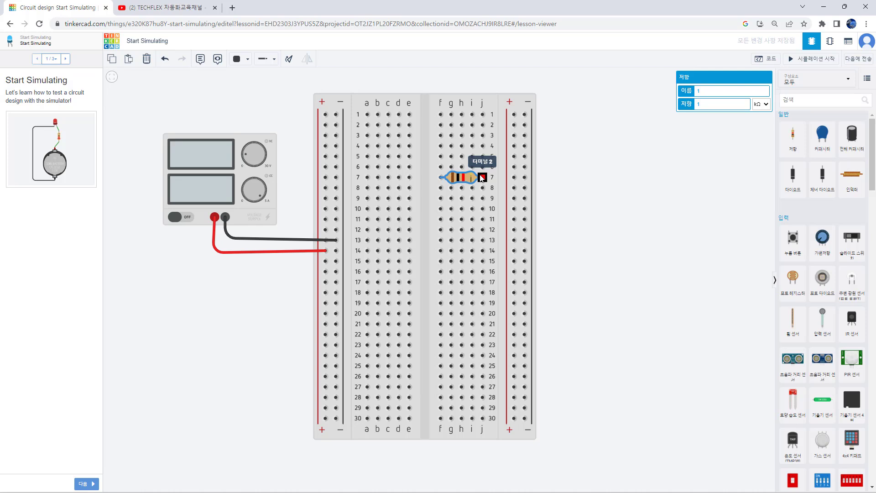
# Rotate the resistor upright and seat it in column i so that it spans rows 5 to 9.
pyautogui.moveTo(465, 179)
pyautogui.mouseDown()
pyautogui.moveTo(635, 180)
pyautogui.moveTo(473, 180)
pyautogui.mouseUp()
pyautogui.press('r')
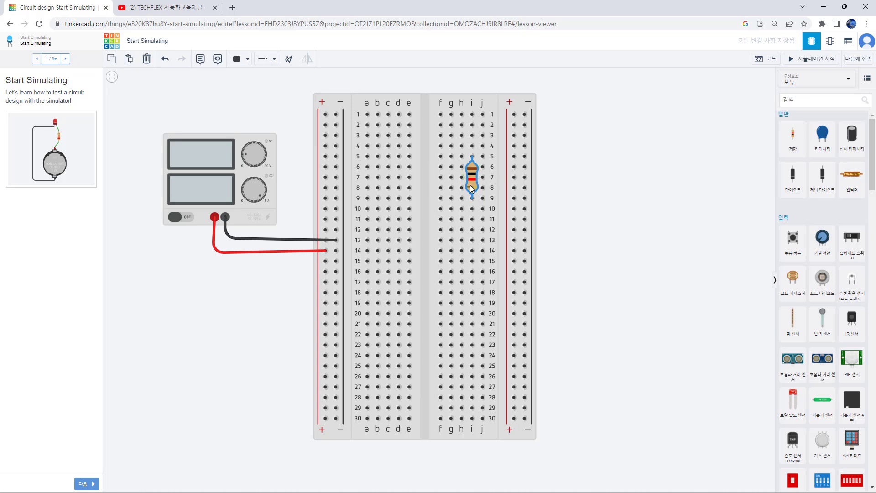
pyautogui.click(548, 183)
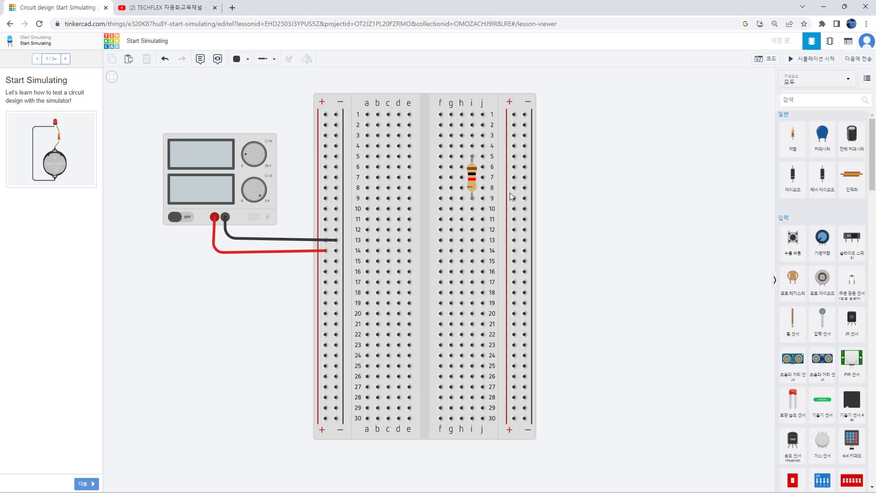
pyautogui.click(487, 191)
pyautogui.click(469, 184)
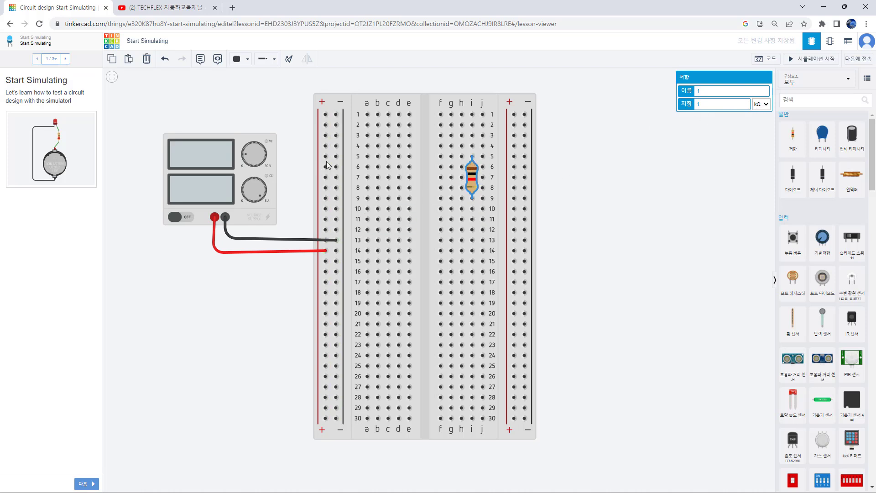
# Wire hole f5 to the powered + rail at row 5 and hole h9 to the powered − rail at row 15.
pyautogui.click(441, 158)
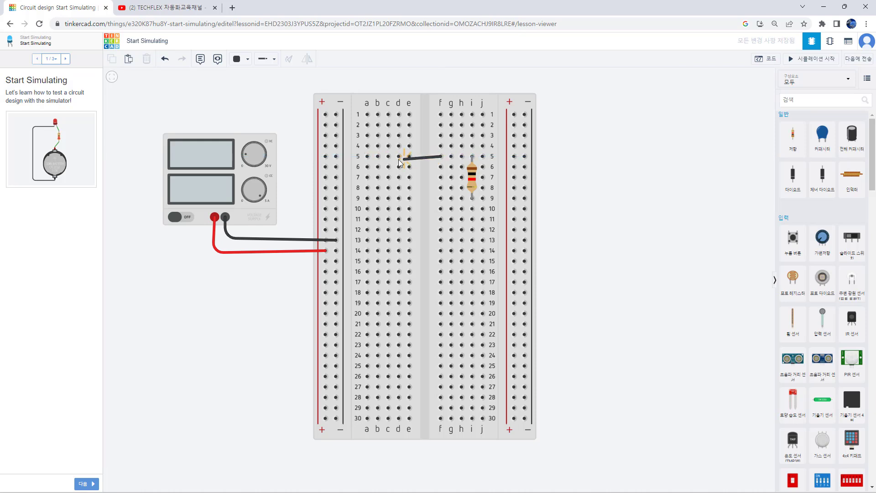
pyautogui.click(325, 157)
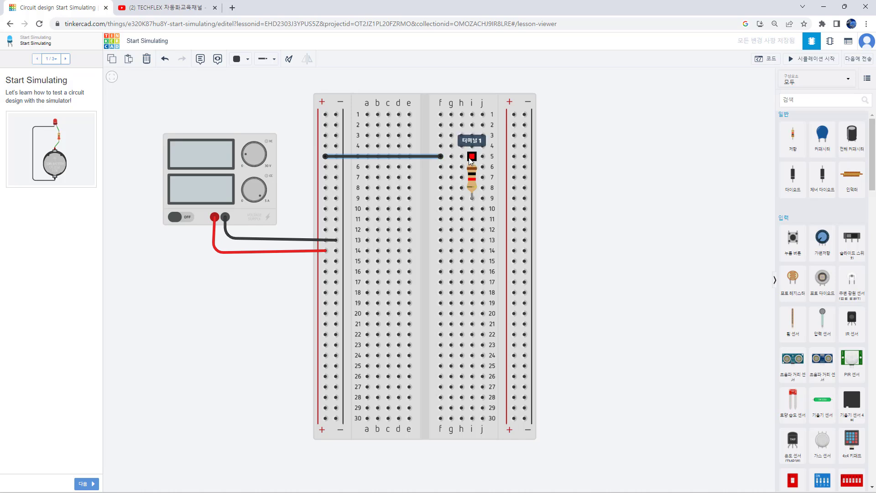
pyautogui.click(461, 198)
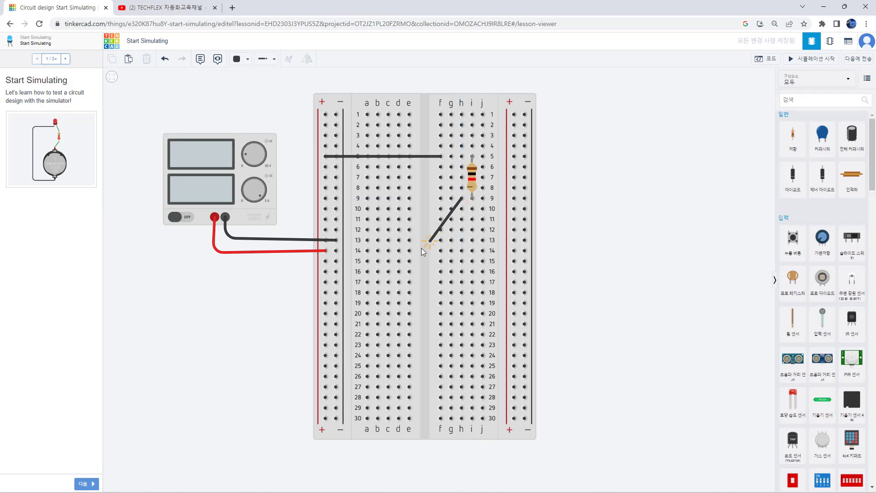
pyautogui.click(340, 260)
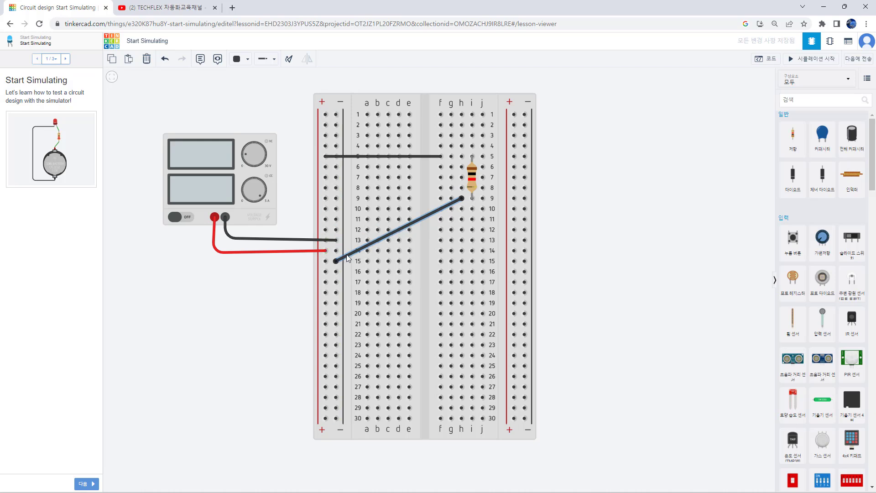
# Run the simulation to read the power supply's voltage and current with the resistor connected, and stop it.
pyautogui.scroll(2, 423, 182)
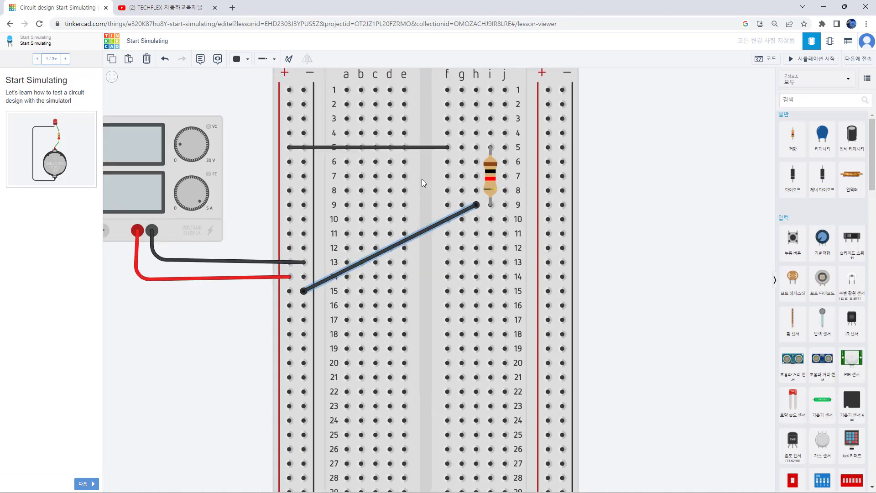
pyautogui.scroll(1, 421, 179)
pyautogui.moveTo(239, 184); pyautogui.dragTo(322, 234)
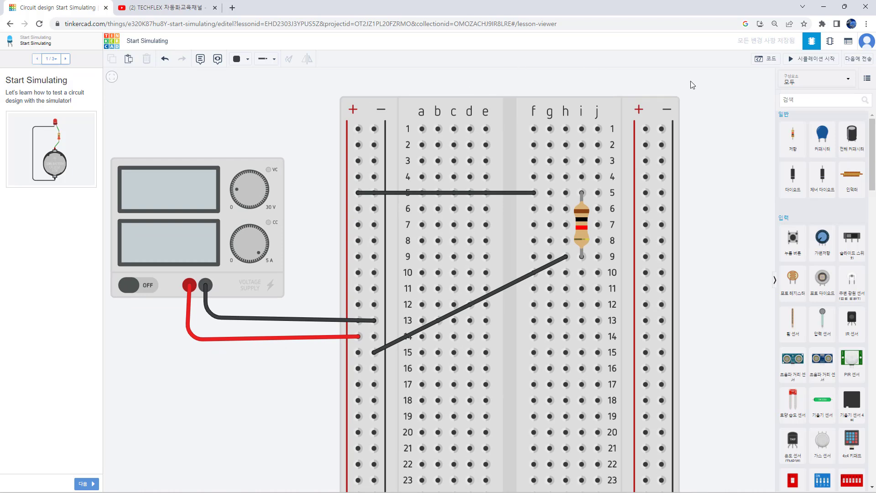
pyautogui.click(816, 63)
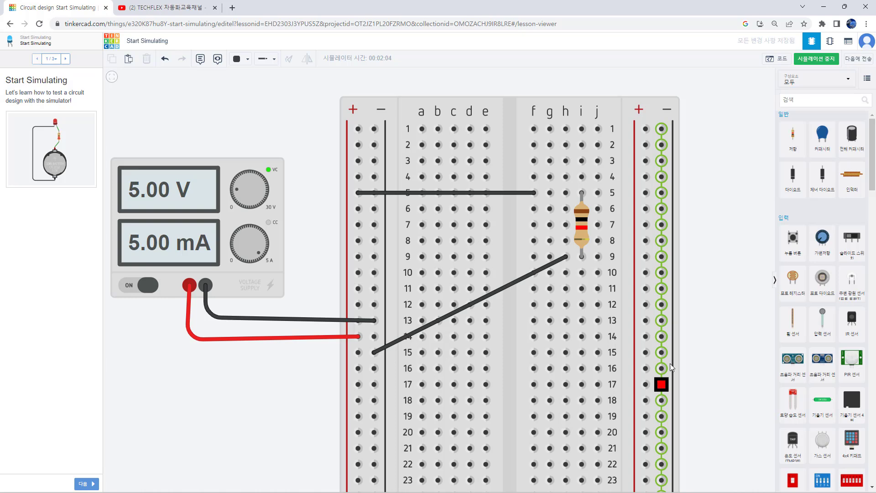
pyautogui.click(584, 230)
pyautogui.click(816, 60)
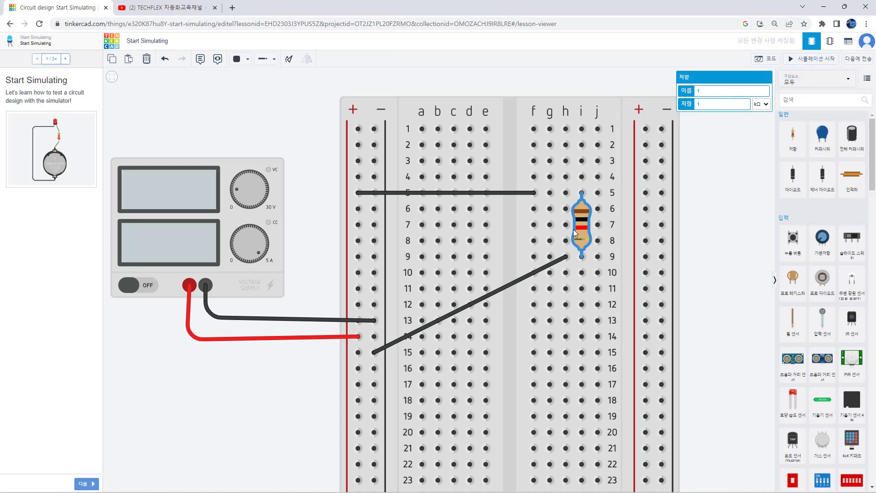
# Set the resistor's resistance to 100 Ω.
pyautogui.click(761, 104)
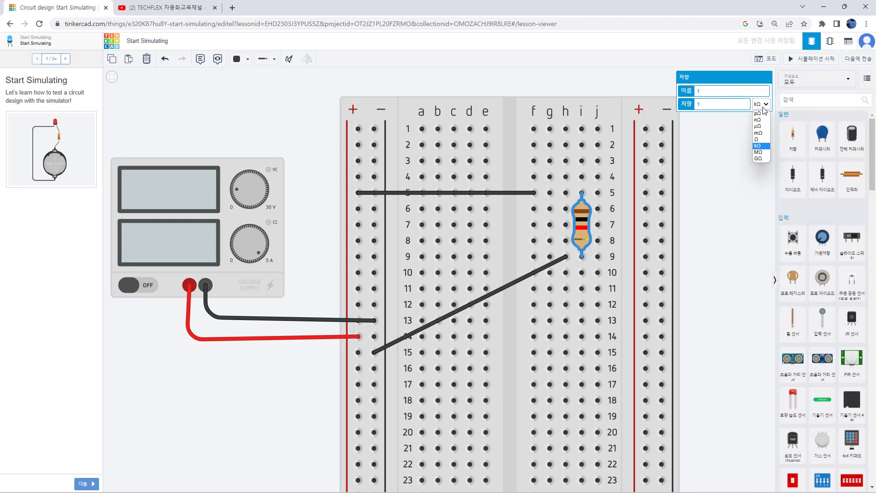
pyautogui.click(758, 139)
pyautogui.write('00')
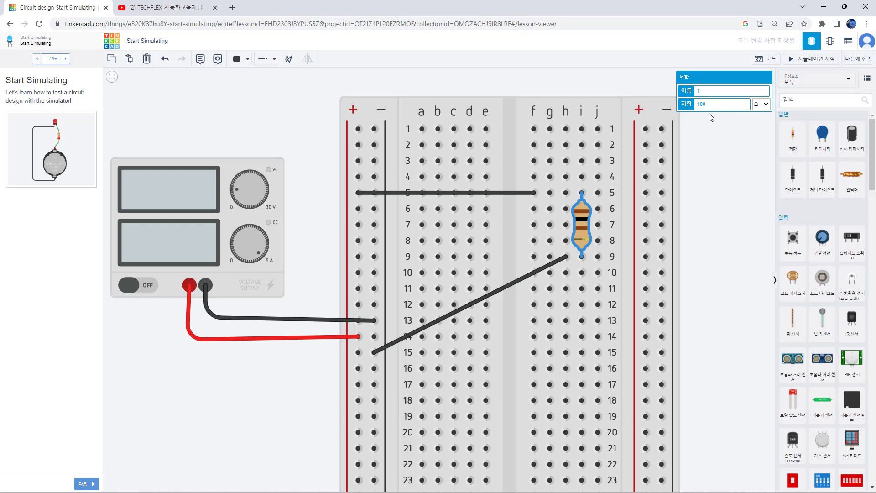
pyautogui.click(720, 219)
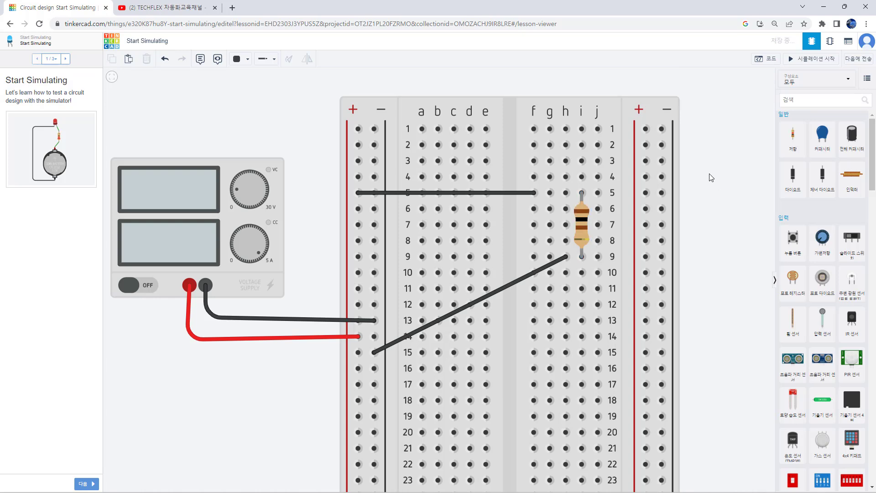
# Run the simulation with the 100 Ω resistor to read the power supply's current.
pyautogui.click(580, 226)
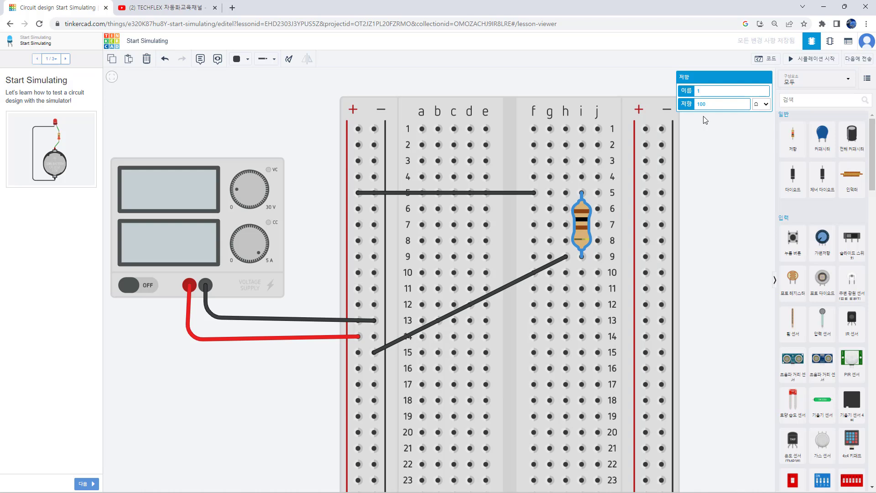
pyautogui.click(814, 60)
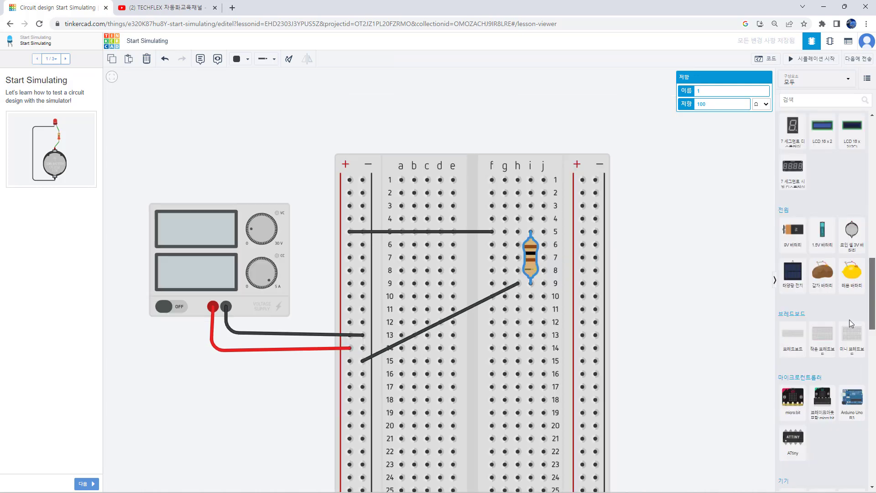
# Add a multimeter from the instruments category and place it just above the breadboard.
pyautogui.scroll(-3, 842, 371)
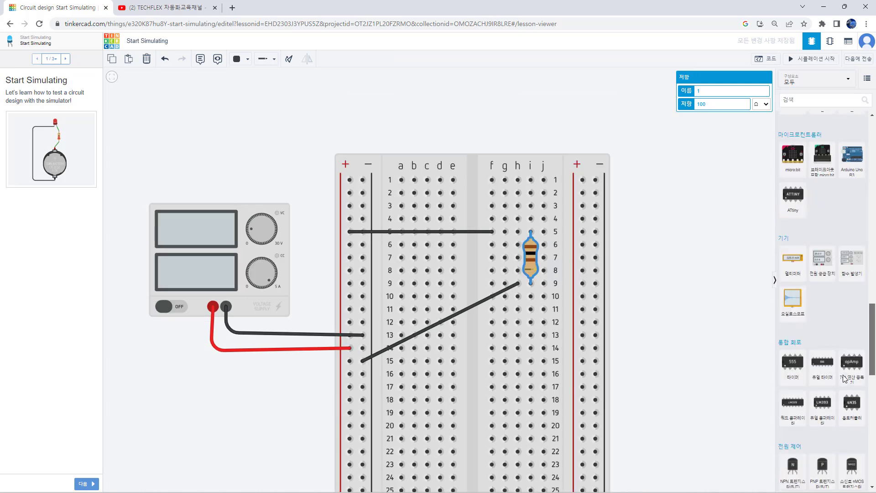
pyautogui.scroll(2, 842, 375)
pyautogui.moveTo(793, 231); pyautogui.dragTo(633, 158)
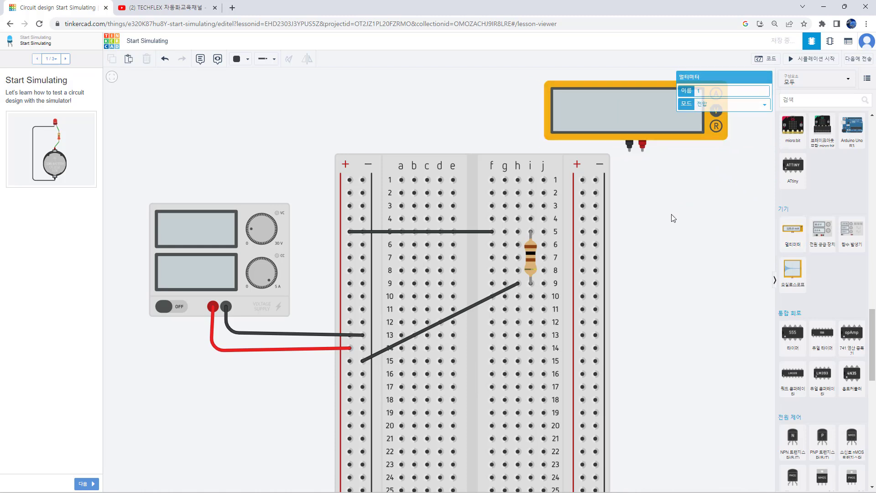
pyautogui.moveTo(641, 85); pyautogui.dragTo(544, 78)
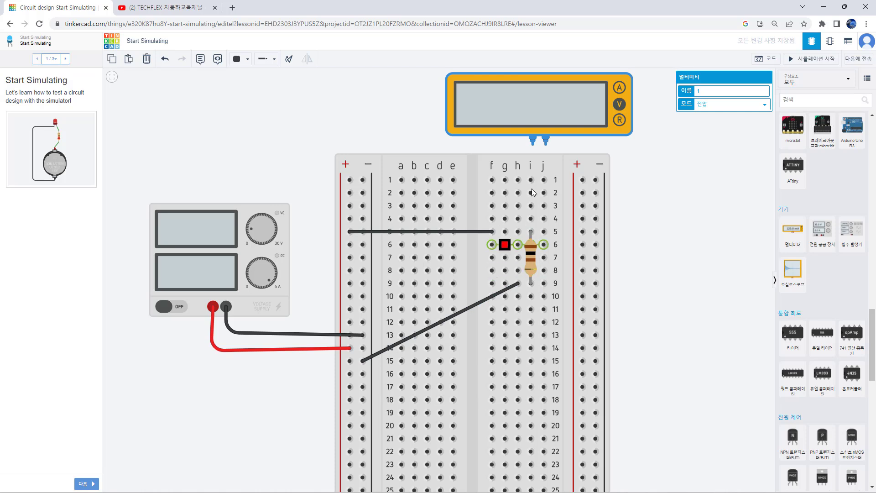
pyautogui.click(574, 141)
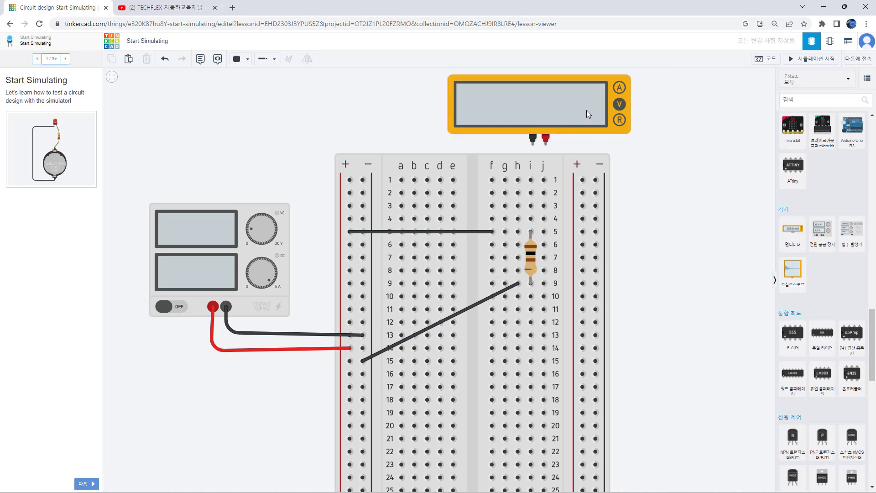
# Wire the multimeter's red probe to hole h5 and its black probe to hole i9, across the resistor.
pyautogui.click(546, 139)
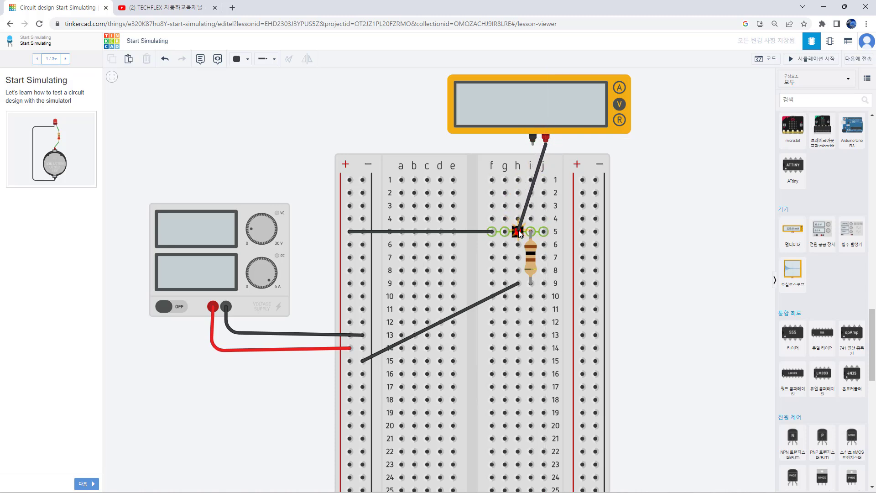
pyautogui.click(518, 232)
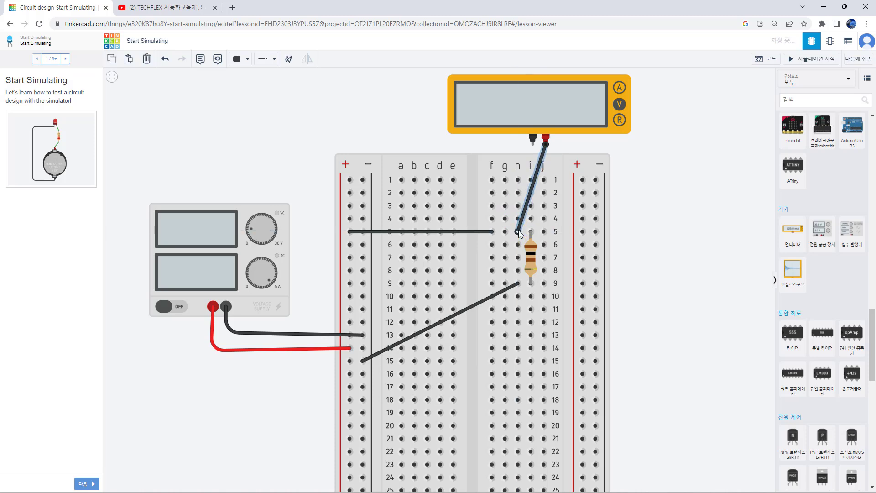
pyautogui.click(532, 145)
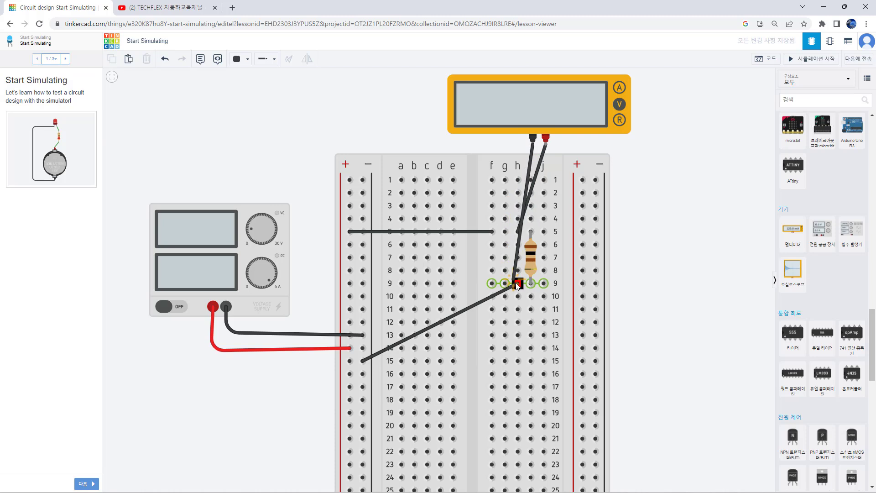
pyautogui.click(531, 284)
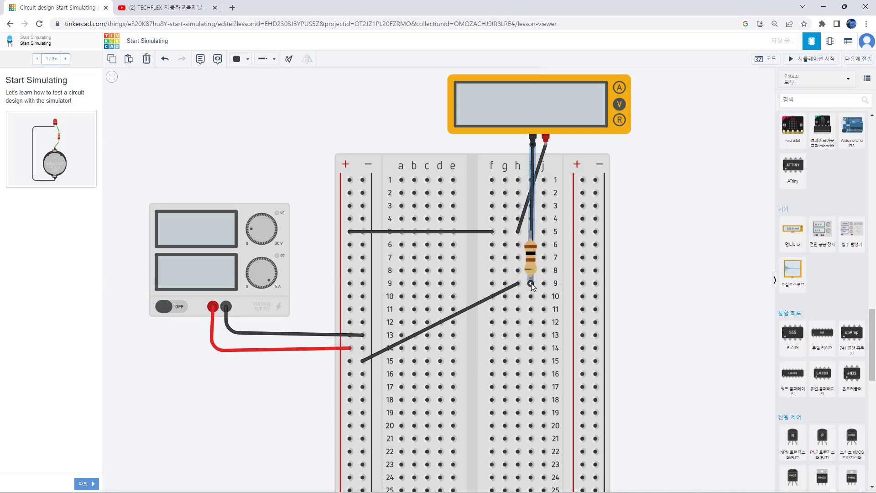
# Move the multimeter over the breadboard's upper-right corner and color the wire from its red probe red.
pyautogui.moveTo(552, 89); pyautogui.dragTo(652, 150)
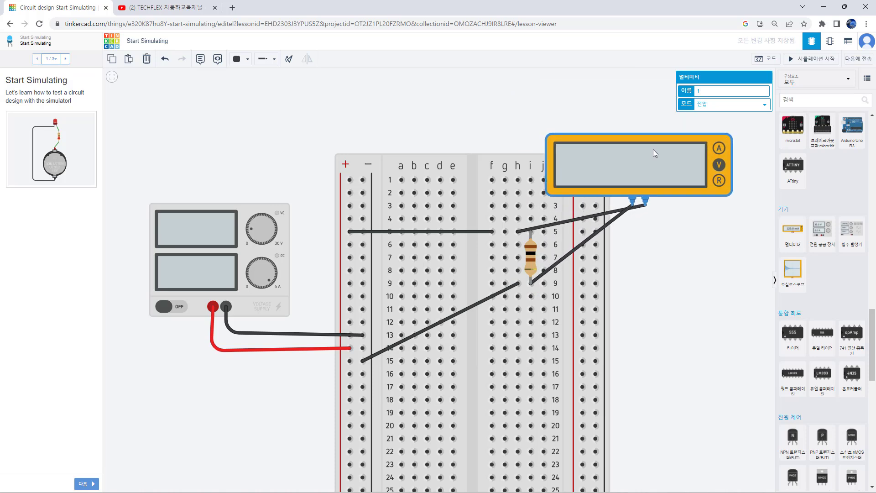
pyautogui.click(630, 284)
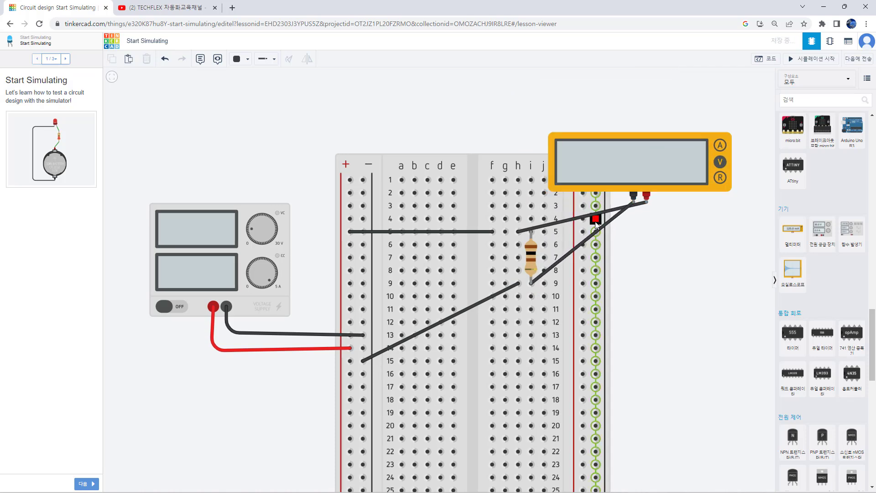
pyautogui.click(560, 224)
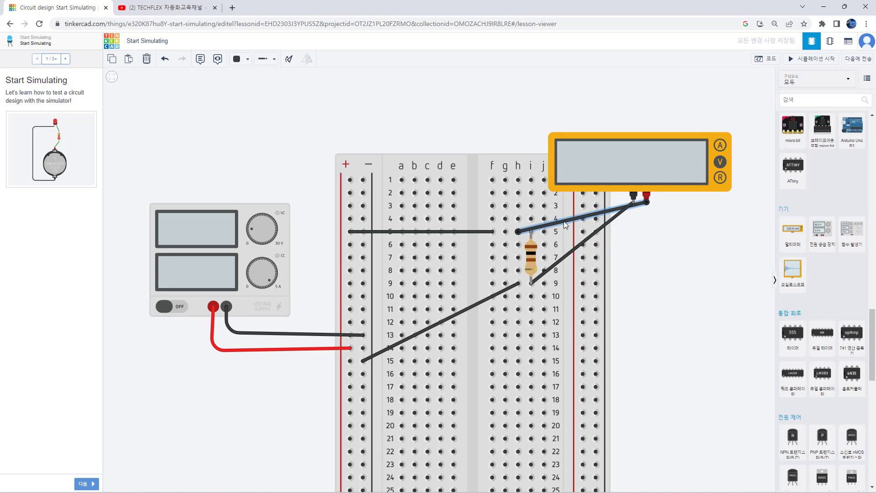
pyautogui.click(245, 60)
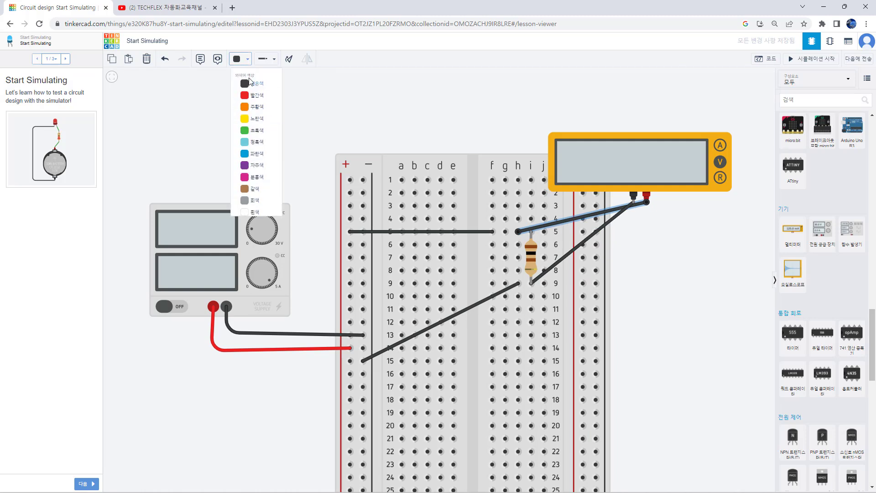
pyautogui.click(256, 94)
pyautogui.click(667, 287)
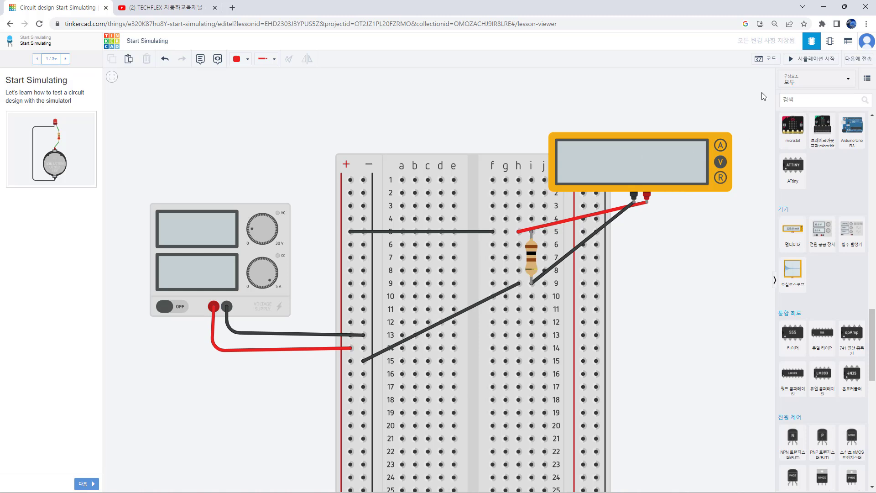
# Run the simulation to read the voltage across the resistor on the multimeter, and stop it.
pyautogui.click(817, 59)
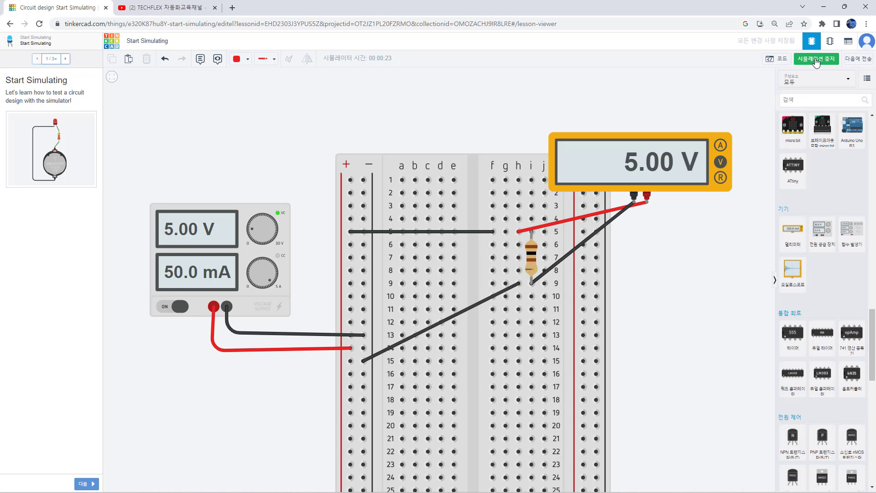
pyautogui.click(816, 60)
# Set the multimeter's mode to amperage (암페어 수).
pyautogui.click(675, 166)
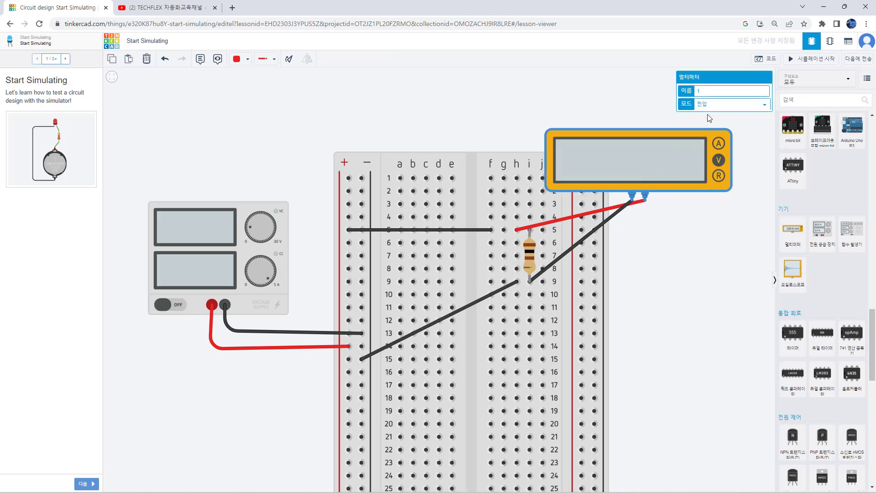
pyautogui.click(720, 105)
pyautogui.click(720, 118)
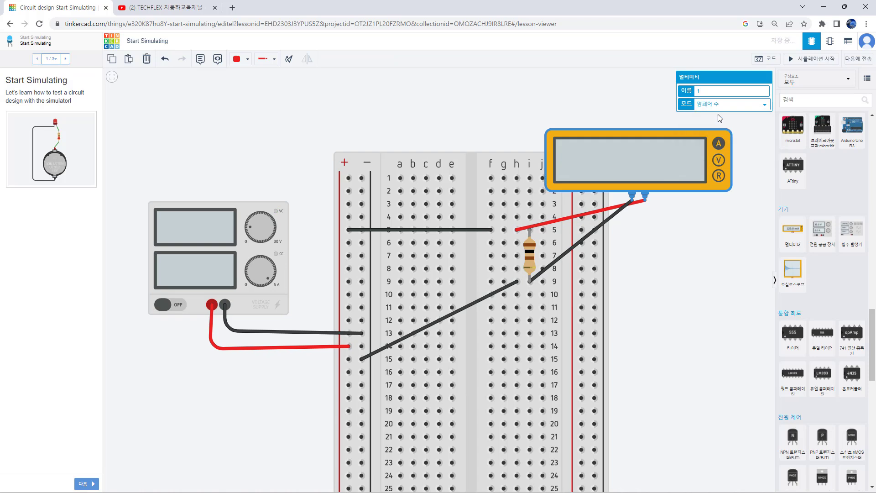
# Delete both multimeter probe wires and the wire joining the + rail to hole f5.
pyautogui.click(589, 212)
pyautogui.press('Delete')
pyautogui.click(611, 218)
pyautogui.press('Delete')
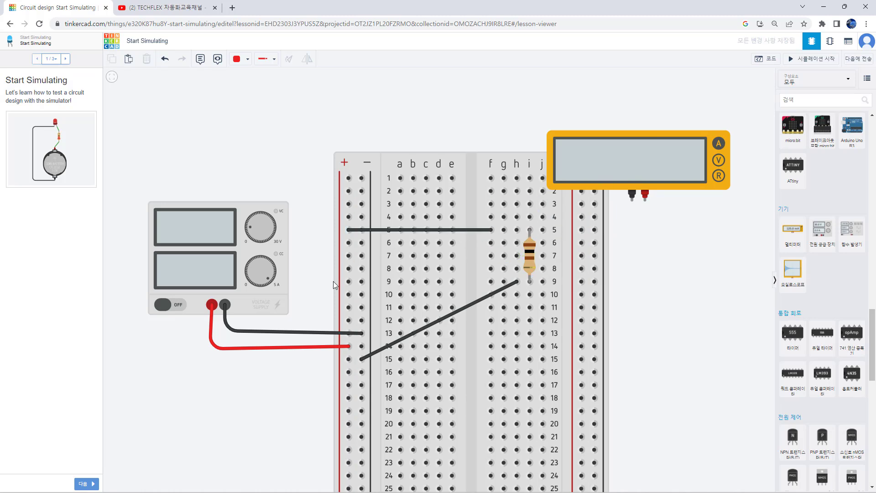
pyautogui.click(459, 229)
pyautogui.press('Delete')
# Center the multimeter above the breadboard and wire its red probe to the + rail at row 5 and its black probe to hole h5.
pyautogui.moveTo(611, 156); pyautogui.dragTo(441, 133)
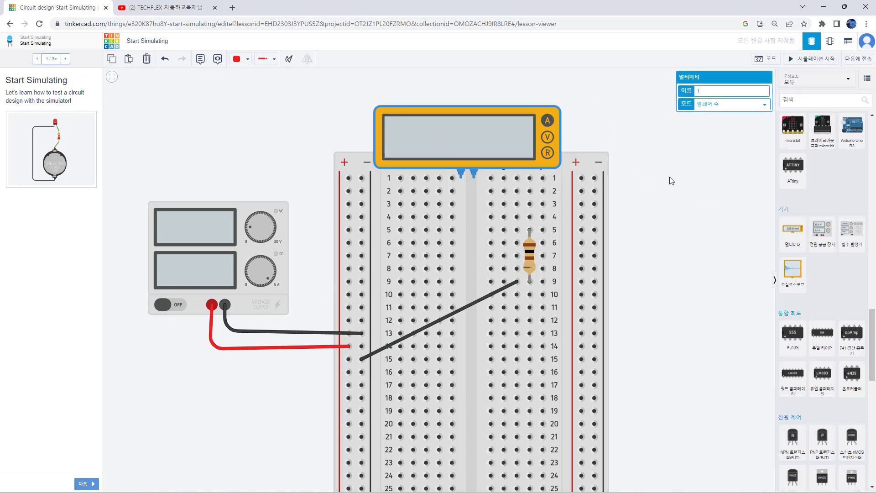
pyautogui.moveTo(669, 180); pyautogui.dragTo(650, 180)
pyautogui.click(455, 171)
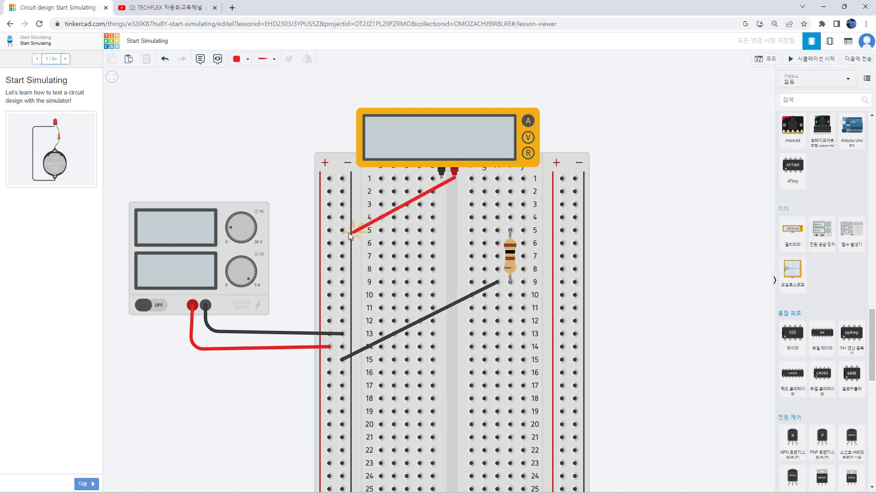
pyautogui.click(329, 230)
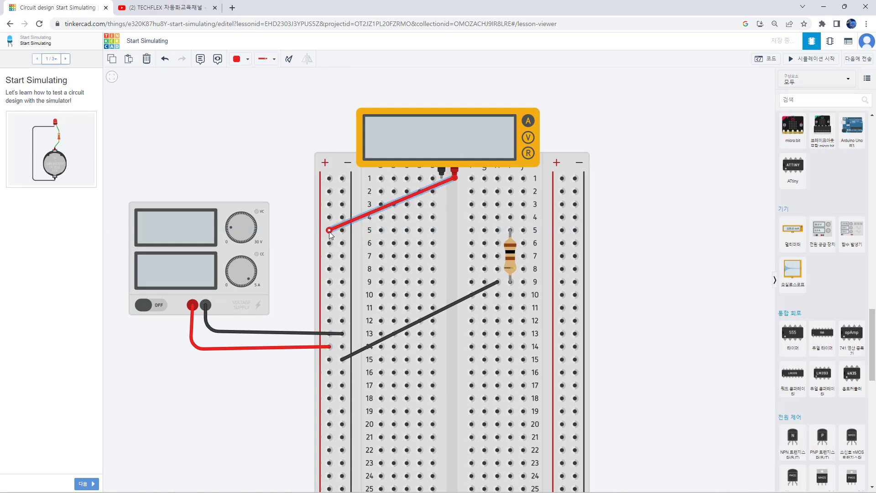
pyautogui.click(454, 172)
pyautogui.click(497, 231)
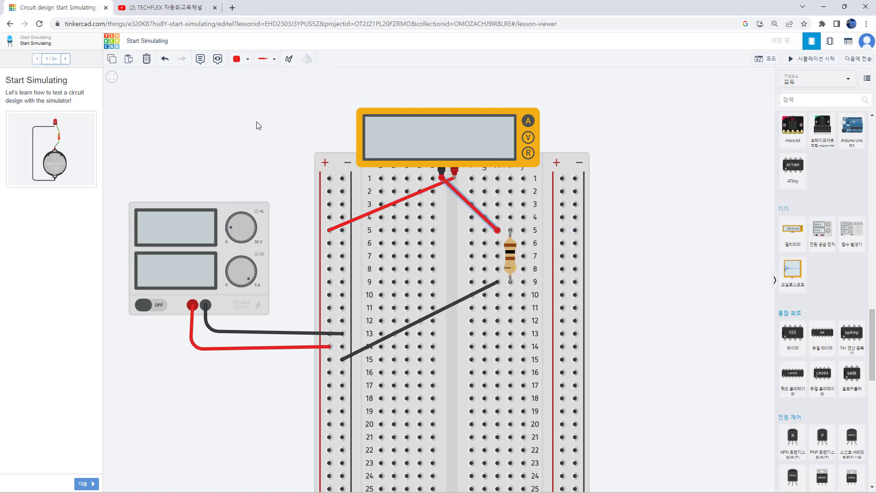
# Color the wire between the multimeter's black probe and hole h5 black.
pyautogui.click(247, 59)
pyautogui.click(256, 80)
pyautogui.click(636, 225)
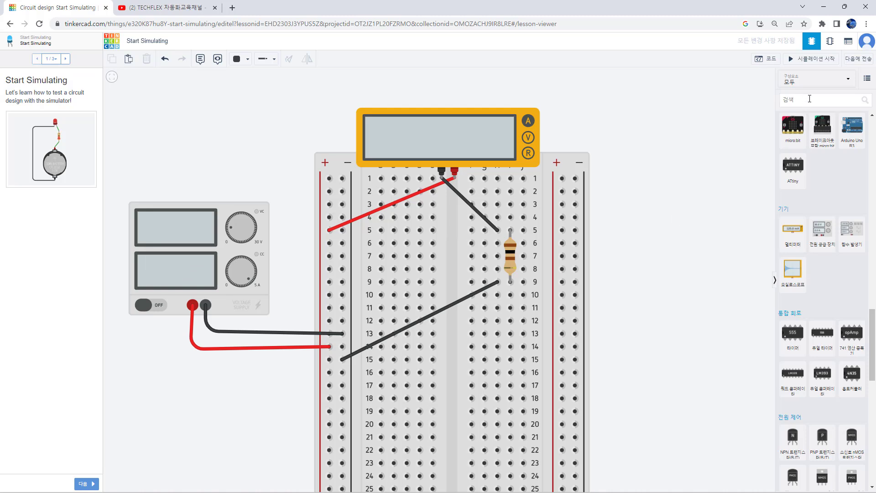
# Run the simulation to read the current on the series-connected multimeter, and stop it.
pyautogui.click(819, 60)
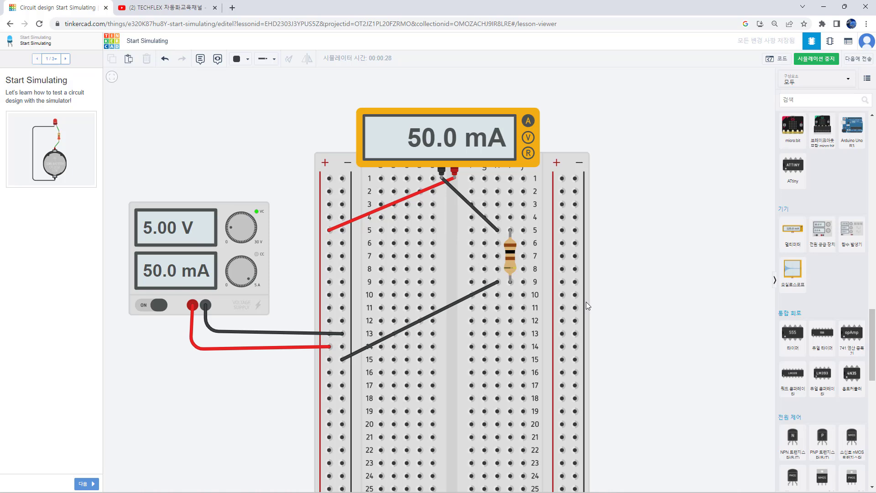
pyautogui.click(821, 61)
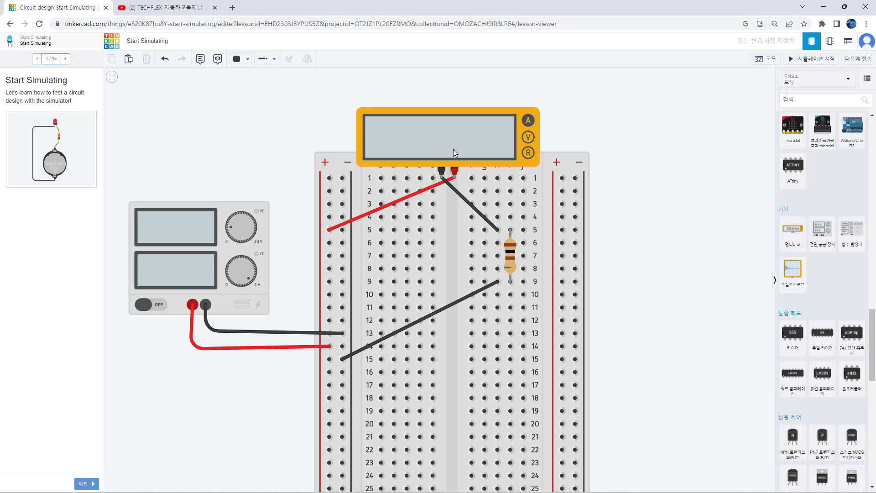
# Delete the wire between hole h9 and the − rail at row 15.
pyautogui.click(433, 314)
pyautogui.click(432, 307)
pyautogui.press('Escape')
pyautogui.click(448, 305)
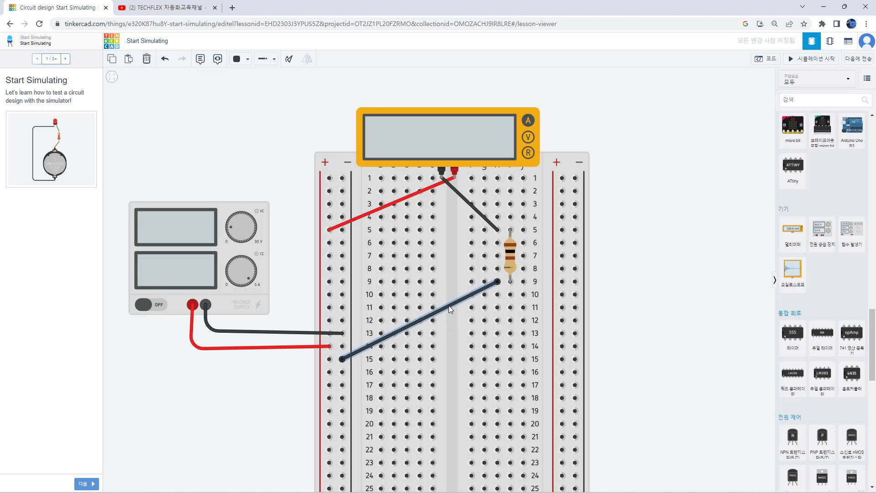
pyautogui.press('Delete')
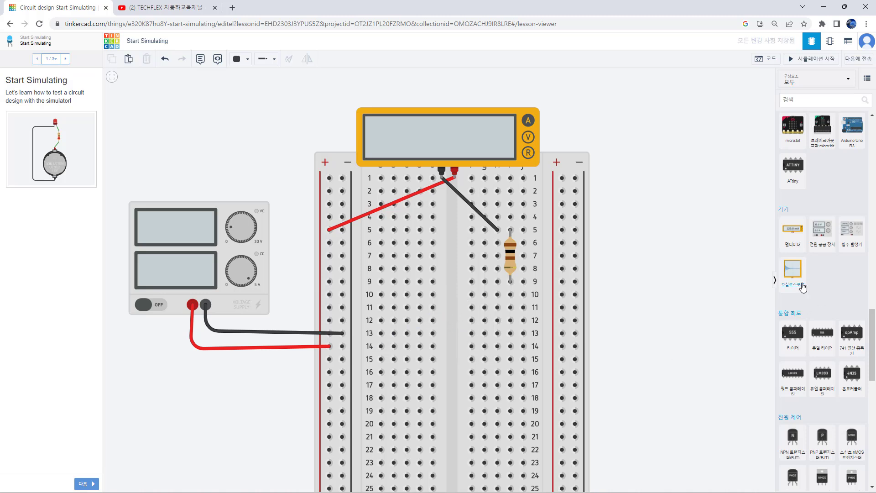
# Place a second multimeter beside the breadboard, rotated upright with its probes facing the board, and set its mode to amperage.
pyautogui.moveTo(792, 240); pyautogui.dragTo(644, 374)
pyautogui.press('r')
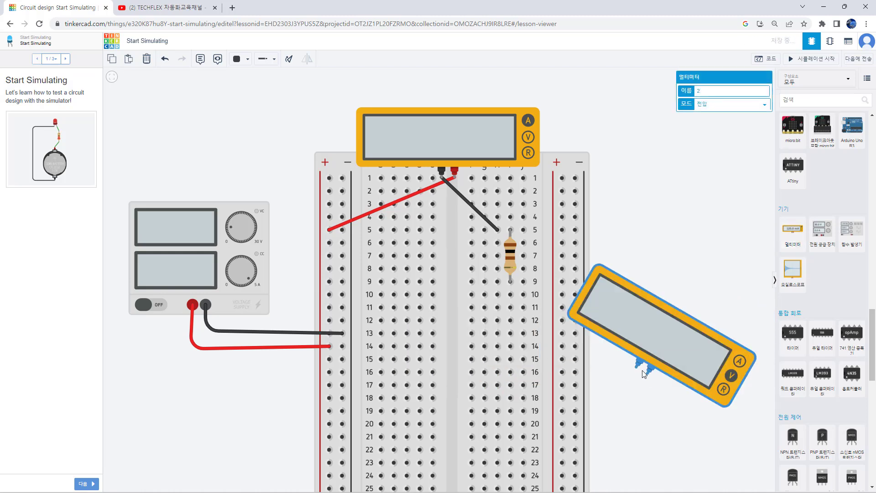
pyautogui.moveTo(656, 369); pyautogui.dragTo(618, 354)
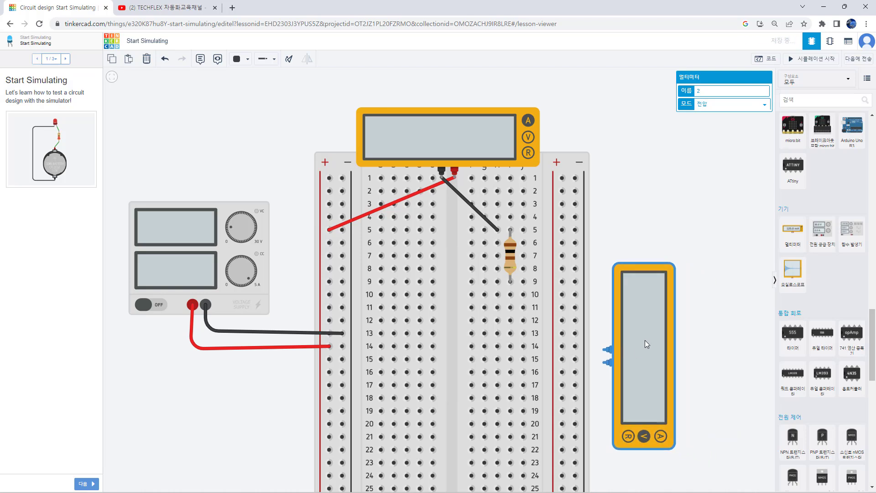
pyautogui.click(713, 108)
pyautogui.click(707, 113)
pyautogui.click(700, 241)
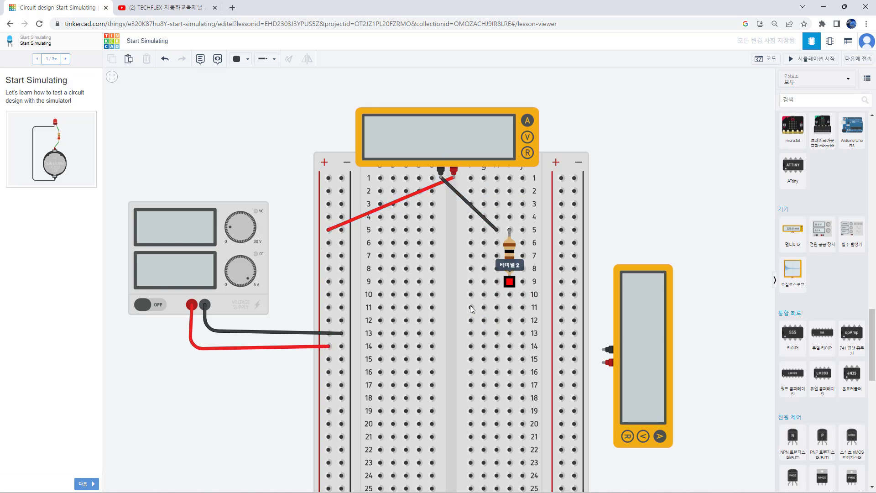
# Wire the second multimeter's red probe to hole h9 and its black probe to the powered − rail at row 14.
pyautogui.click(603, 363)
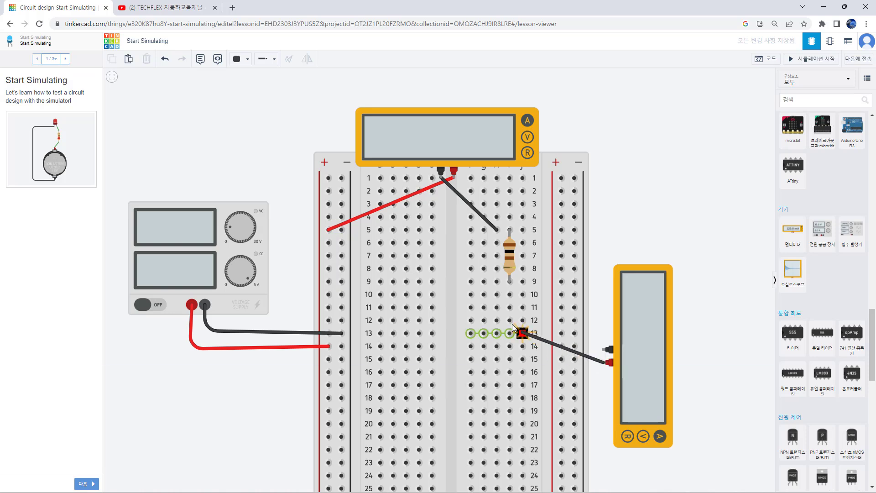
pyautogui.click(497, 282)
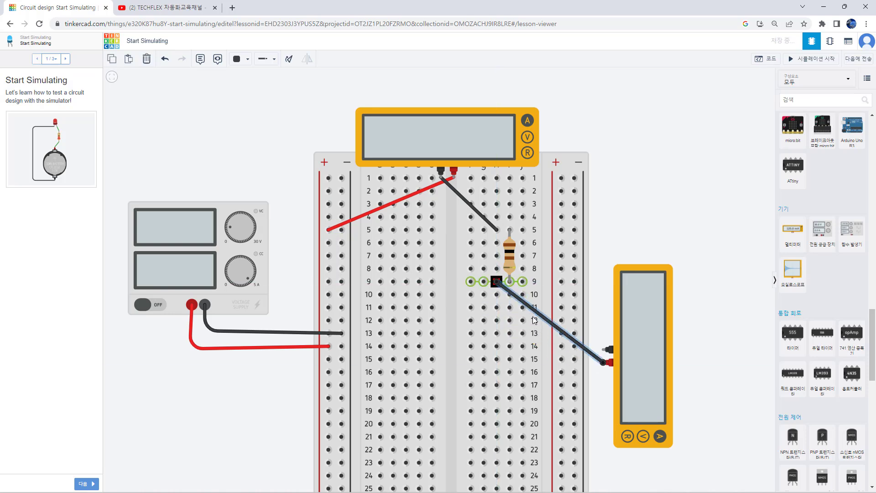
pyautogui.click(608, 350)
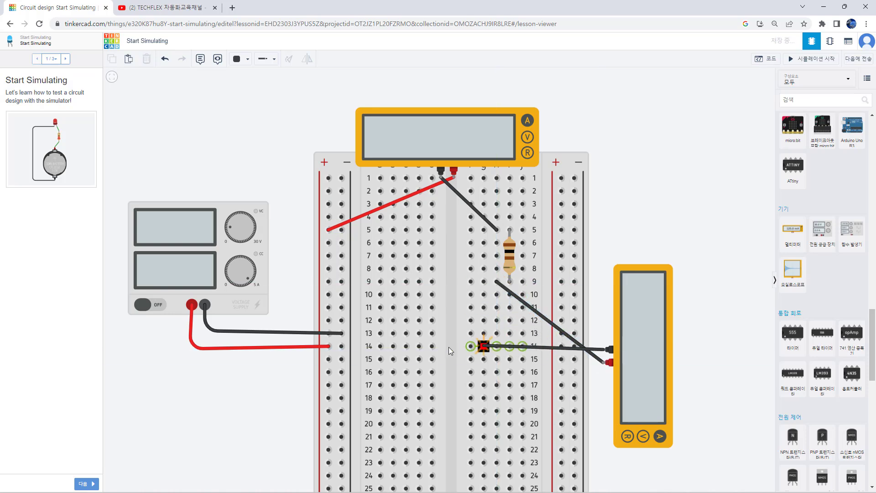
pyautogui.click(341, 346)
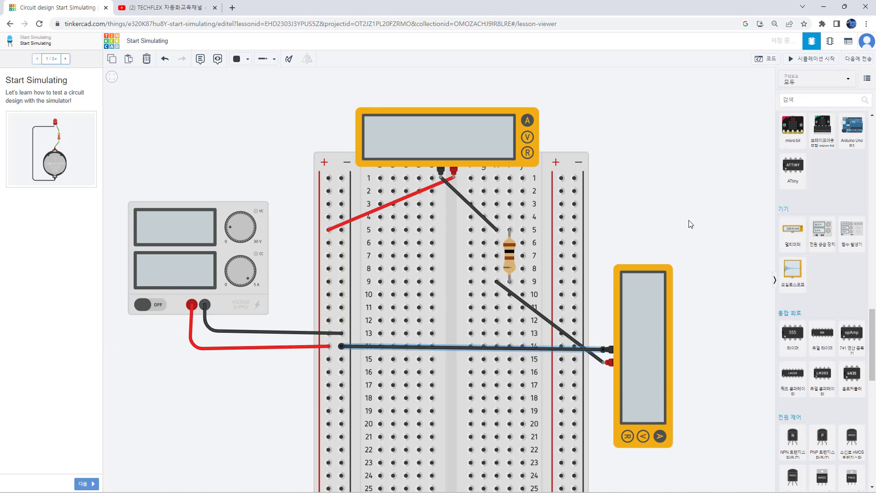
# Run the simulation to read both multimeters' current, and delete the wire between hole h9 and the second multimeter's red probe.
pyautogui.click(816, 60)
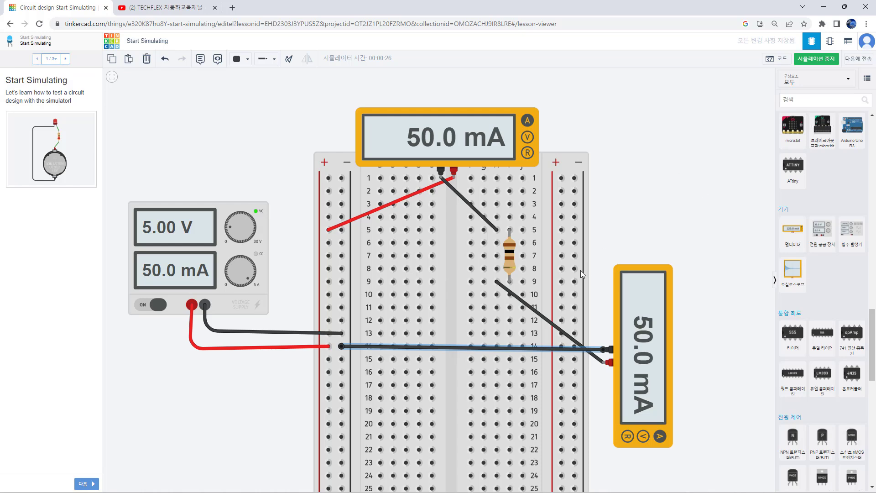
pyautogui.click(541, 315)
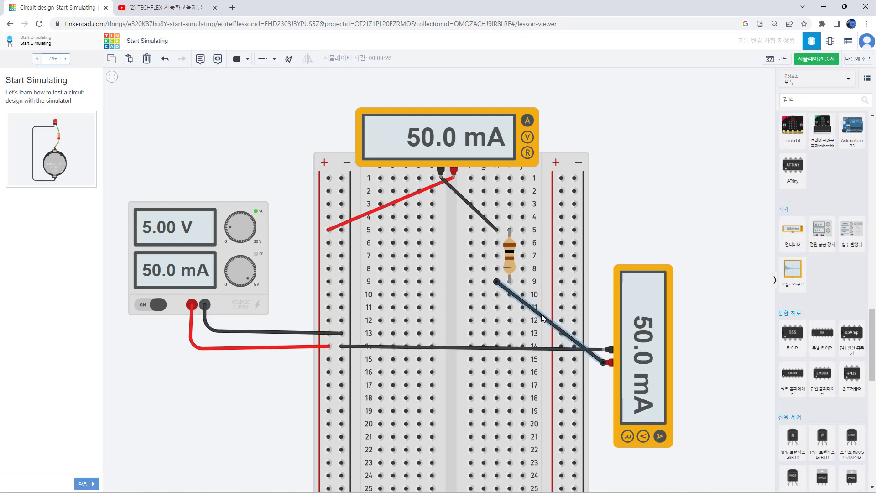
pyautogui.press('Delete')
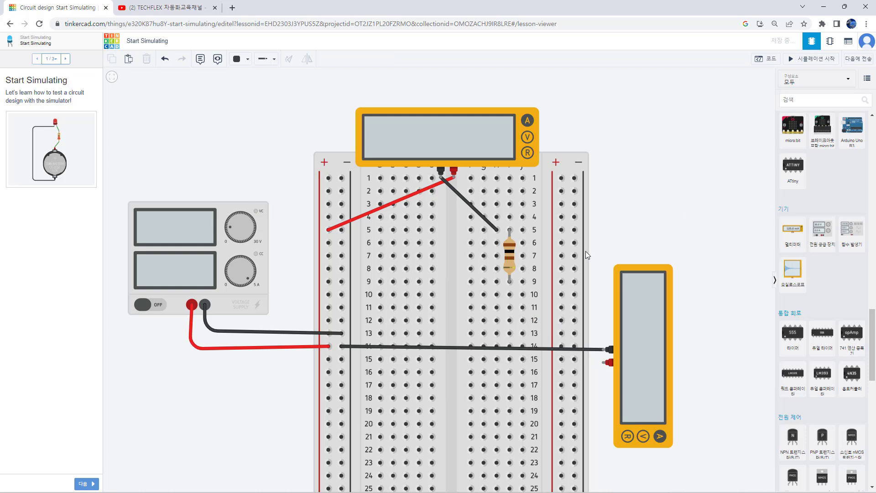
# Duplicate the 100 Ω resistor and place the copy in column j from row 9 to row 13.
pyautogui.click(510, 263)
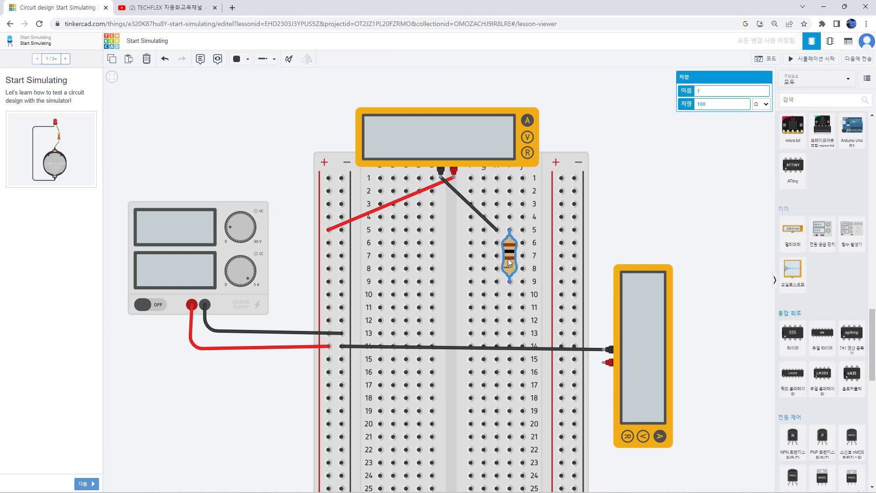
pyautogui.hotkey('ctrl', 'c')
pyautogui.hotkey('ctrl', 'v')
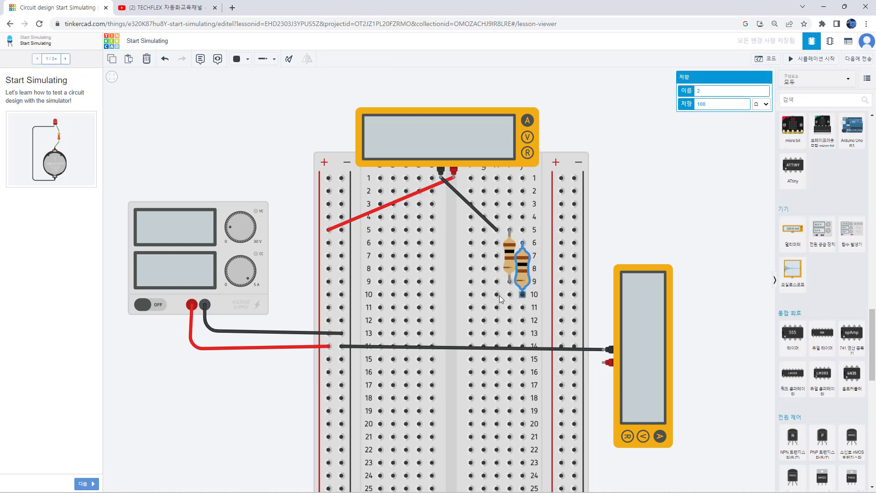
pyautogui.click(528, 310)
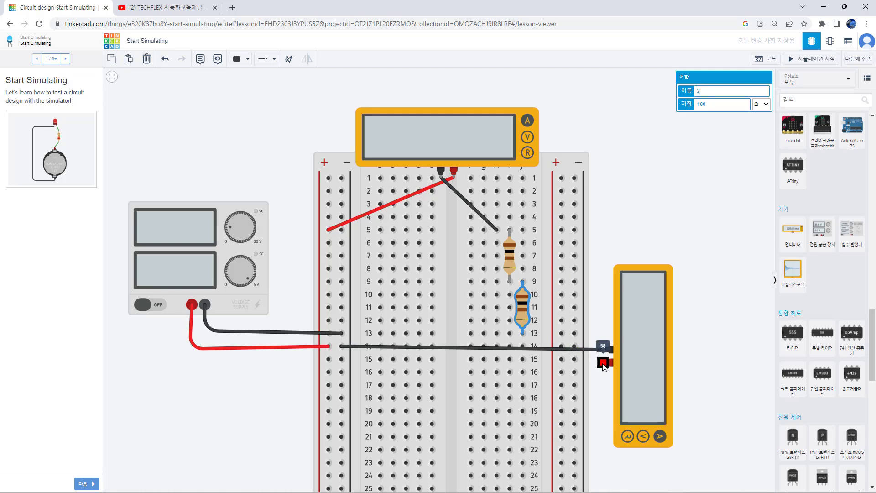
pyautogui.click(603, 365)
pyautogui.click(510, 333)
pyautogui.press('Delete')
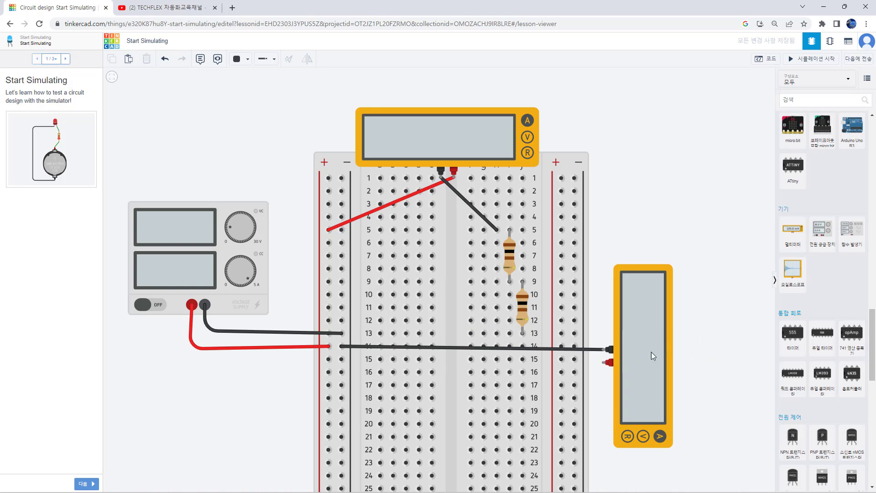
# Delete the second multimeter's black-probe wire, set its mode to voltage, and move it up beside the breadboard.
pyautogui.click(596, 350)
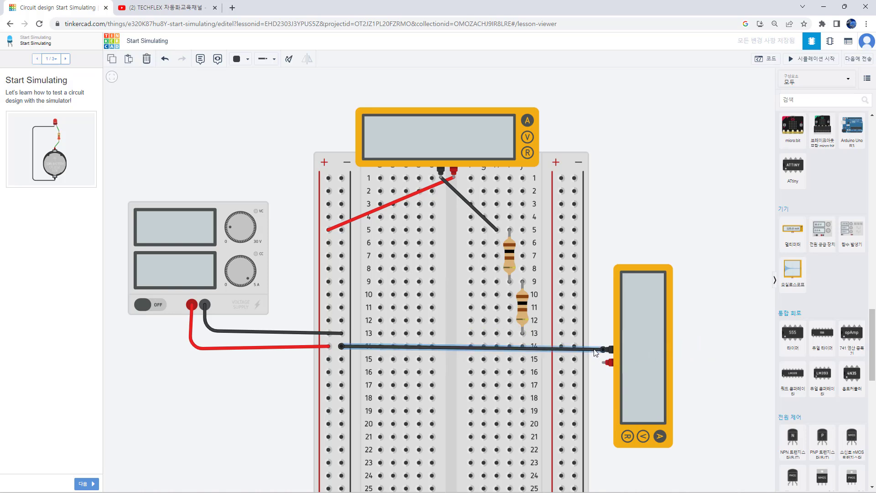
pyautogui.press('Delete')
pyautogui.moveTo(645, 350); pyautogui.dragTo(661, 253)
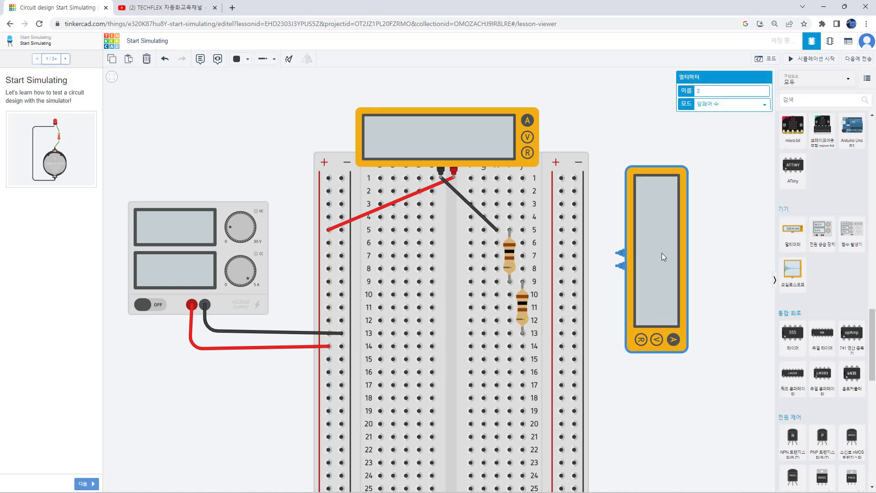
pyautogui.click(745, 104)
pyautogui.click(728, 121)
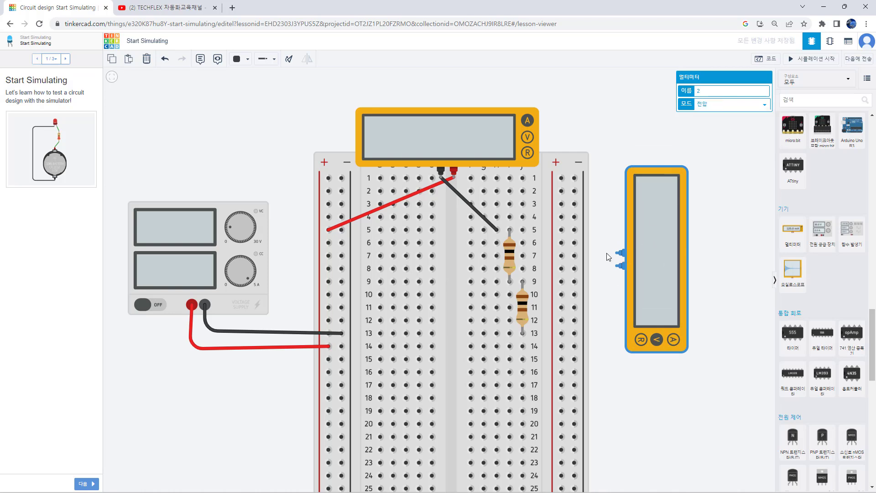
pyautogui.moveTo(641, 278); pyautogui.dragTo(634, 231)
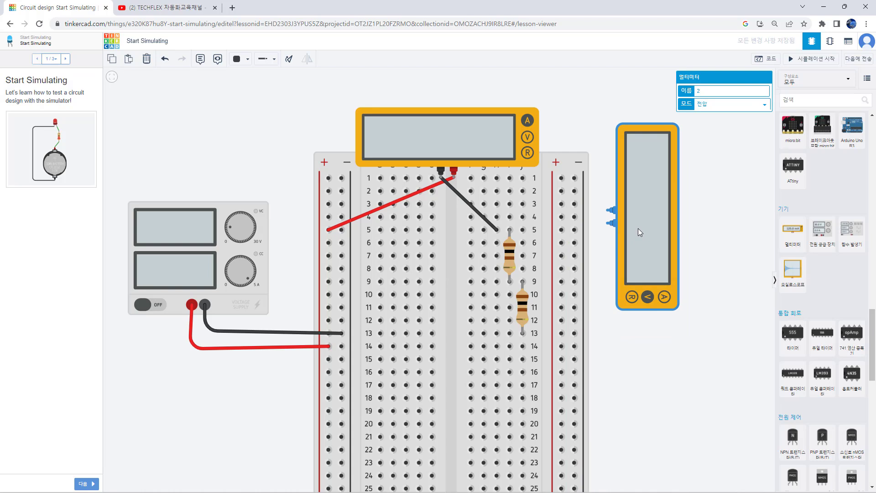
# Delete both probe wires of the multimeter above the breadboard.
pyautogui.click(465, 202)
pyautogui.press('Delete')
pyautogui.click(445, 177)
pyautogui.press('Delete')
# Rotate the first multimeter upright, set its mode to voltage, and stack it below the second one beside the breadboard.
pyautogui.moveTo(451, 132); pyautogui.dragTo(476, 113)
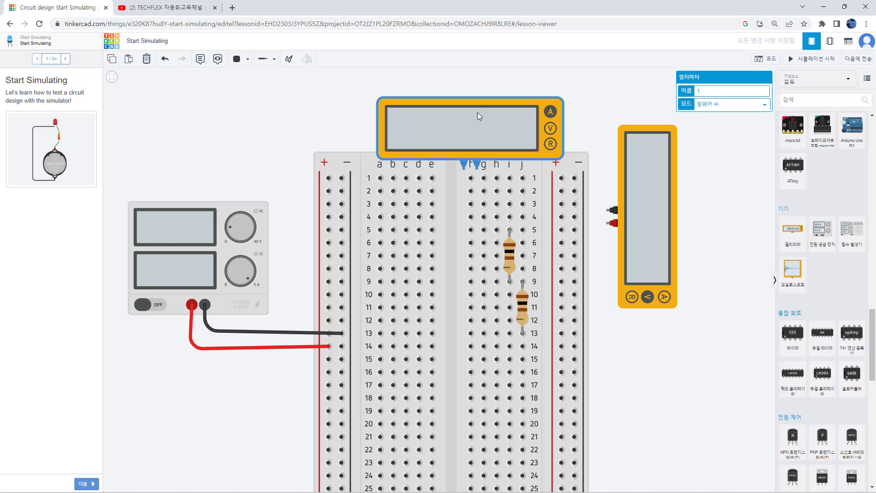
pyautogui.hotkey('ctrl', 'r')
pyautogui.hotkey('ctrl', 'r')
pyautogui.hotkey('ctrl', 'r')
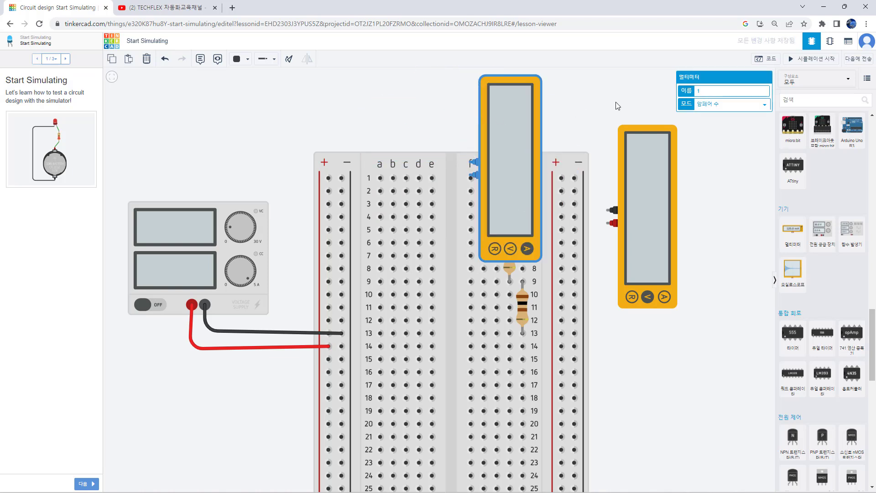
pyautogui.click(721, 106)
pyautogui.click(703, 121)
pyautogui.moveTo(650, 180); pyautogui.dragTo(638, 148)
pyautogui.moveTo(505, 173); pyautogui.dragTo(634, 367)
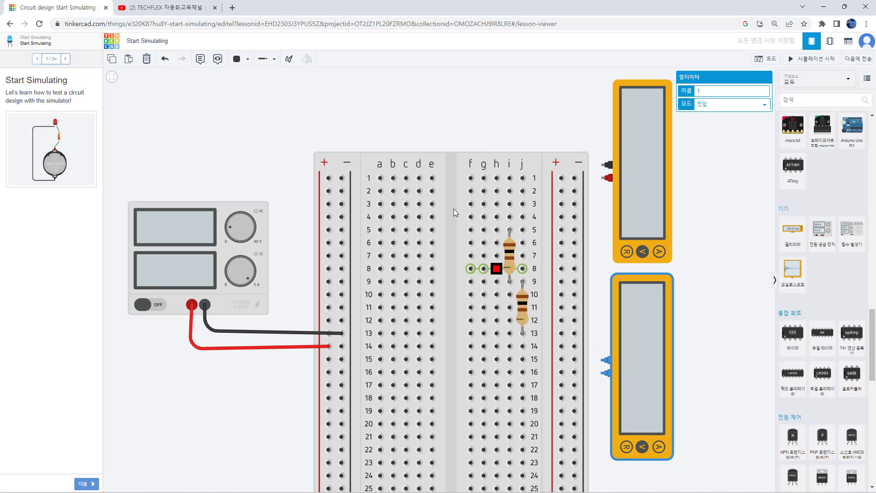
# Wire hole f5 to the powered + rail at row 5 and hole i13 to the powered − rail at row 14.
pyautogui.click(470, 230)
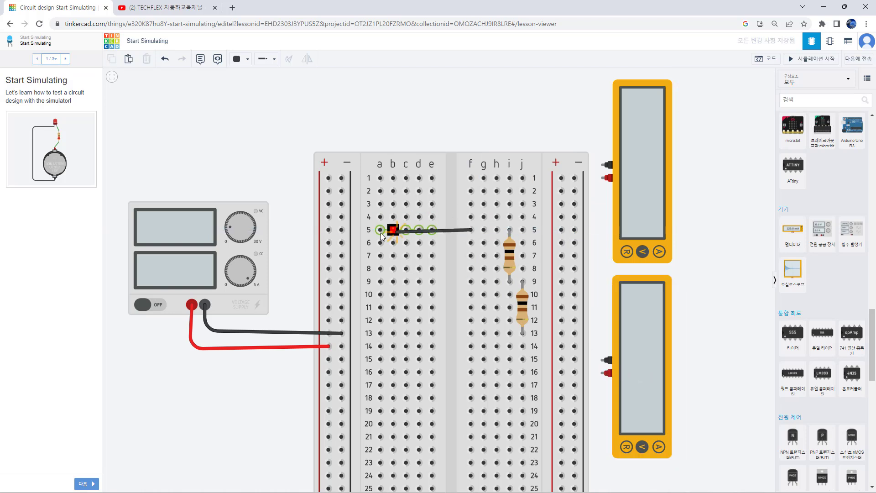
pyautogui.click(328, 230)
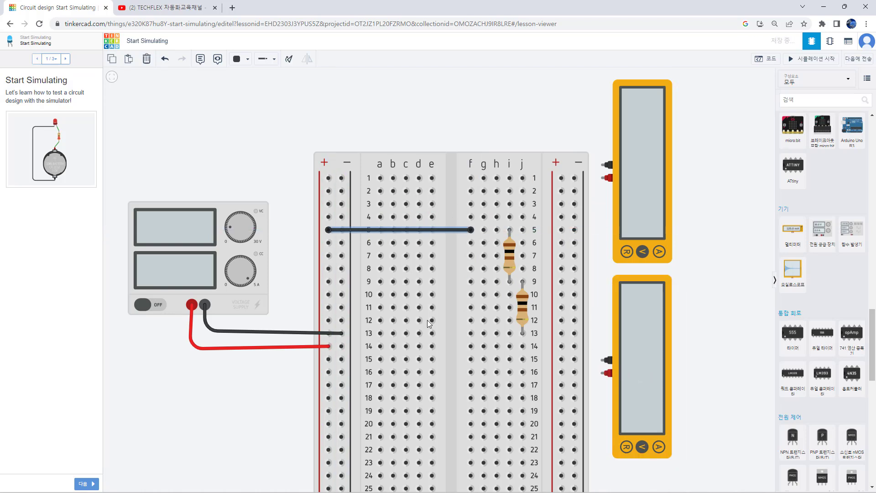
pyautogui.click(509, 333)
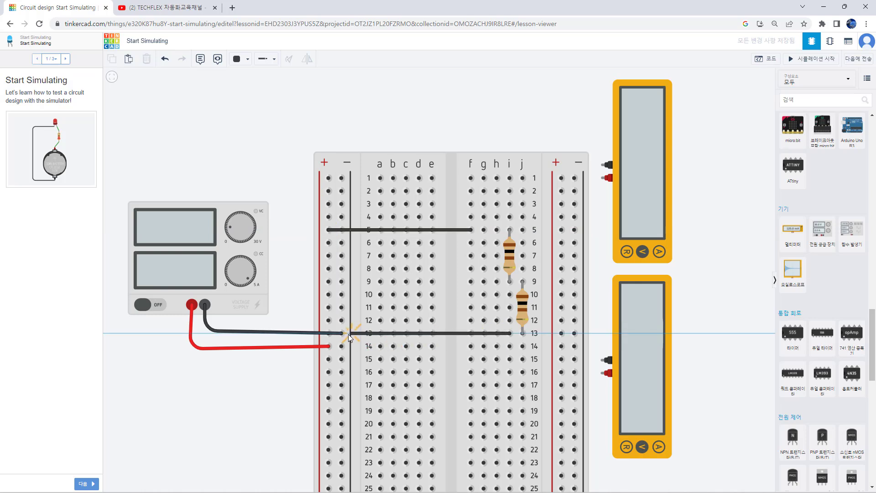
pyautogui.click(340, 347)
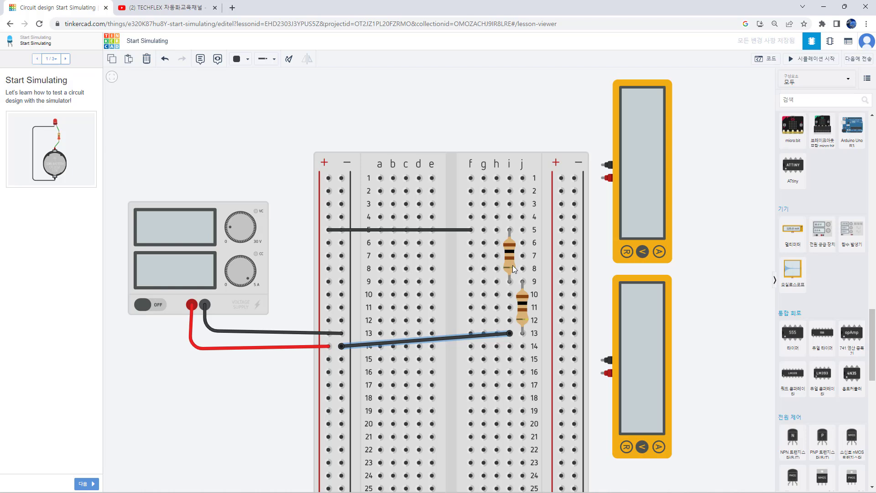
# Move the lower multimeter farther from the board, and wire the upper multimeter's red probe to hole i5 and black probe to hole i9.
pyautogui.moveTo(642, 356); pyautogui.dragTo(715, 355)
pyautogui.click(609, 178)
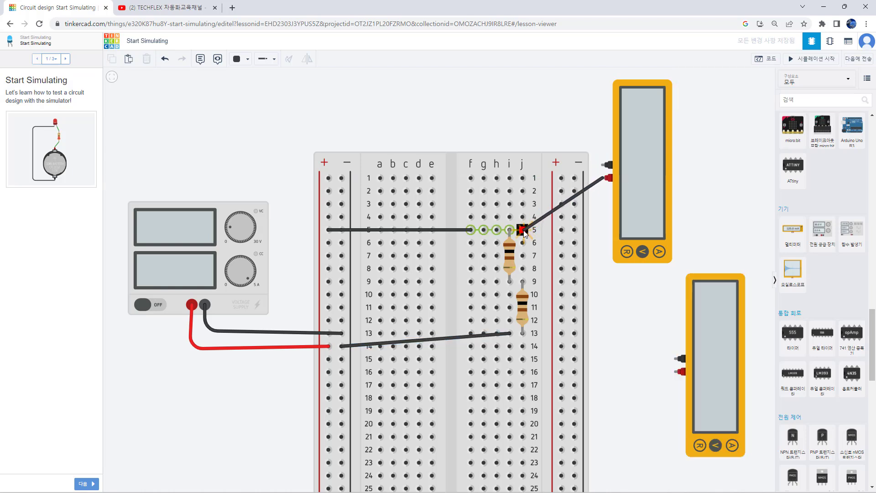
pyautogui.click(510, 230)
pyautogui.click(607, 165)
pyautogui.click(509, 281)
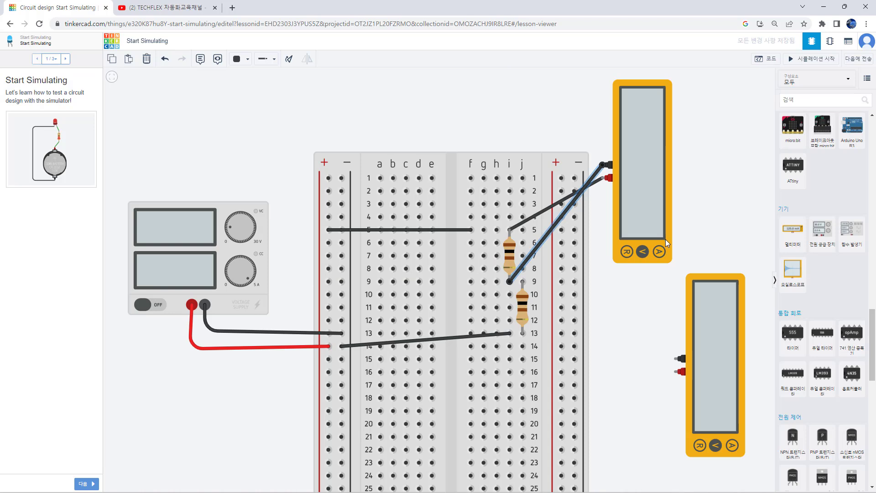
# Shift the lower multimeter slightly up and wire its black probe to hole j13 and its red probe to hole j9.
pyautogui.moveTo(713, 331); pyautogui.dragTo(706, 293)
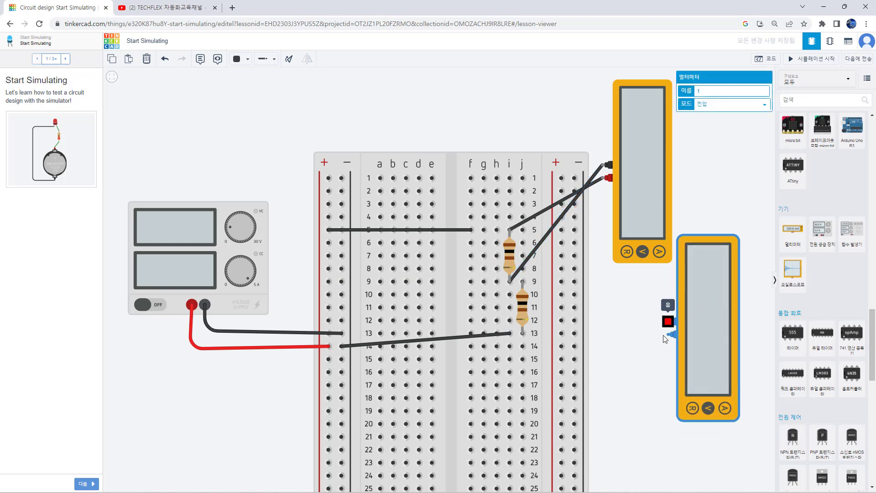
pyautogui.click(670, 322)
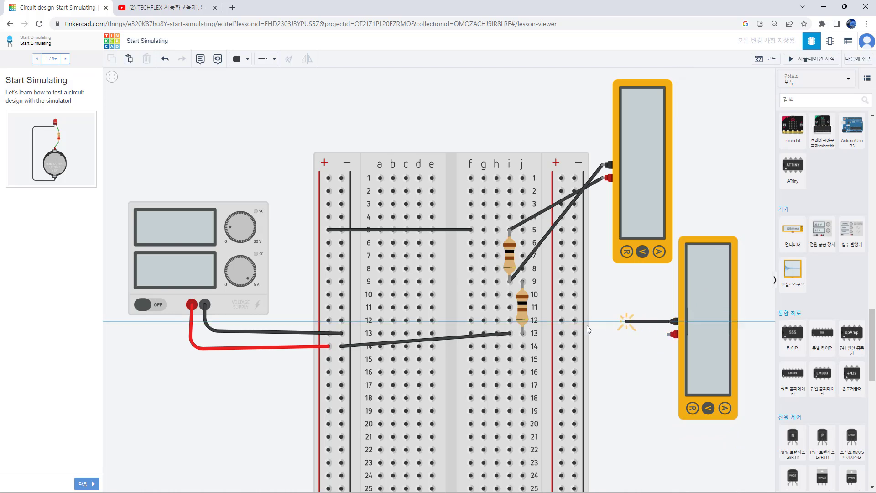
pyautogui.click(522, 333)
pyautogui.click(667, 335)
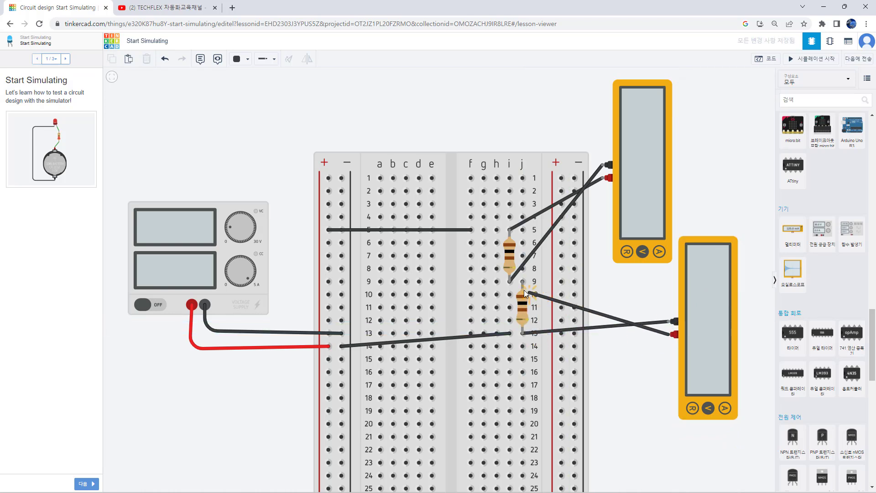
pyautogui.click(522, 281)
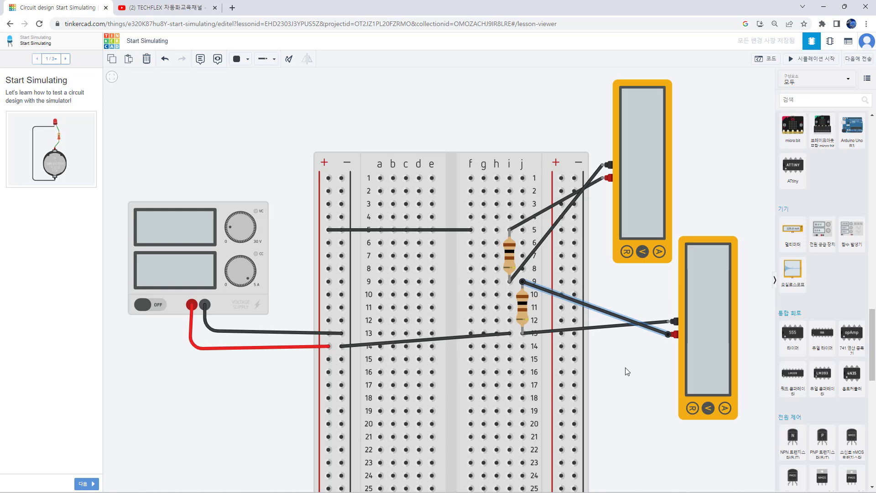
# Run the simulation to read the voltage across each series resistor, and stop it.
pyautogui.click(816, 60)
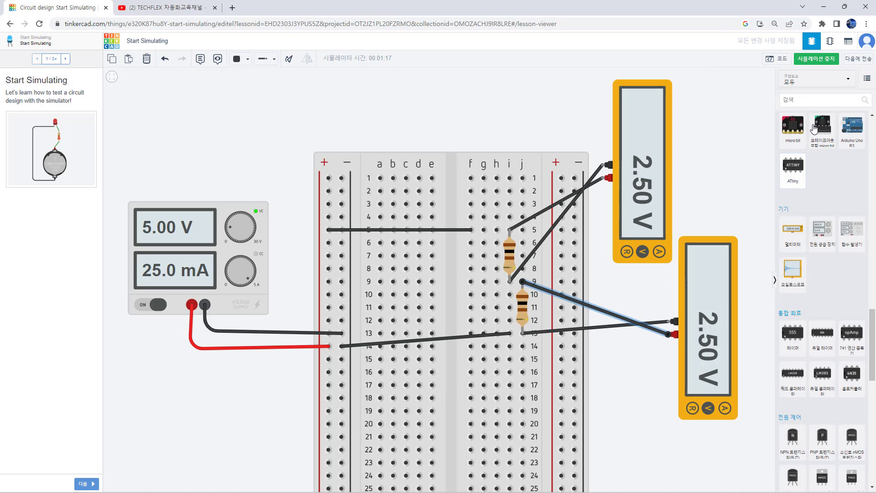
pyautogui.click(816, 58)
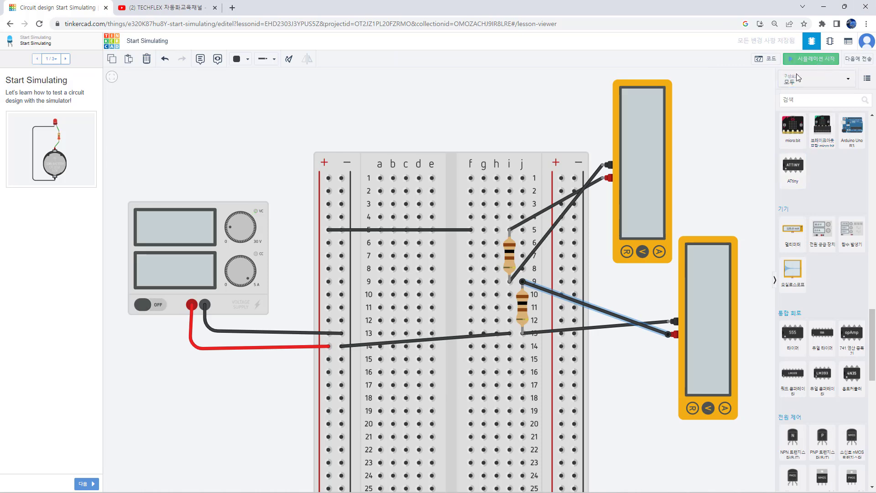
# Set the resistance of the column j resistor to 200 Ω and run the simulation to read both voltages.
pyautogui.click(509, 253)
pyautogui.click(524, 309)
pyautogui.click(524, 310)
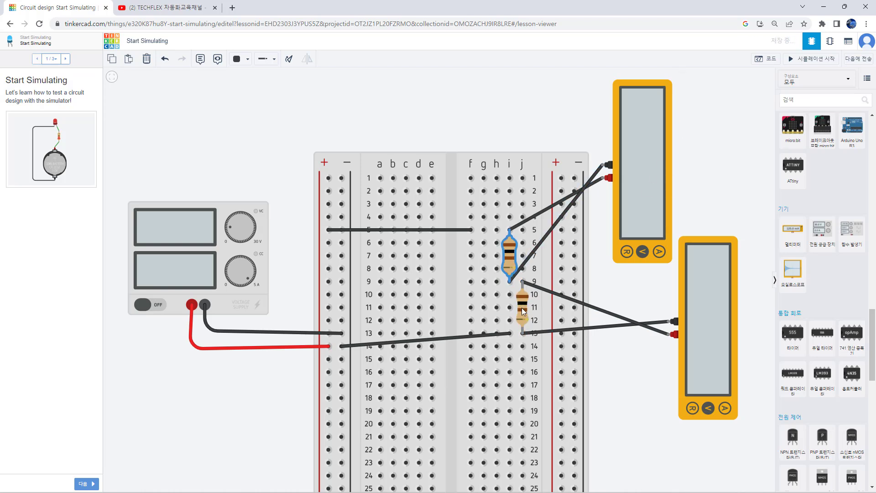
pyautogui.click(523, 310)
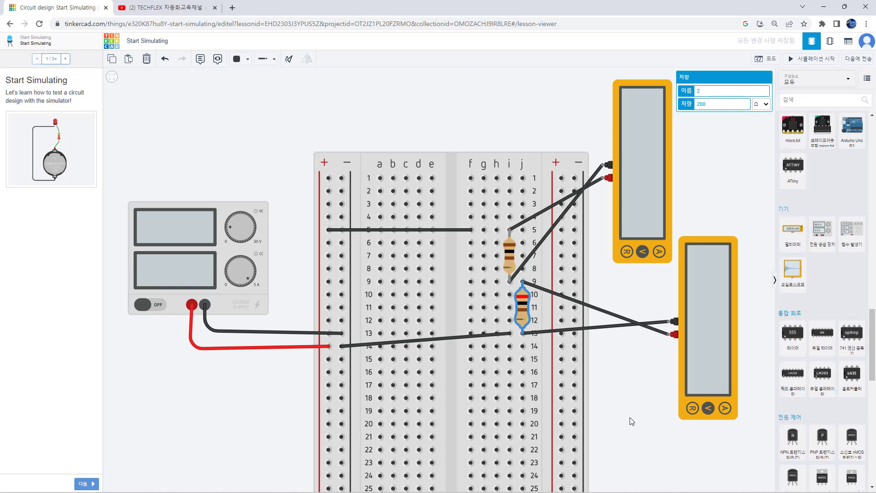
pyautogui.click(630, 359)
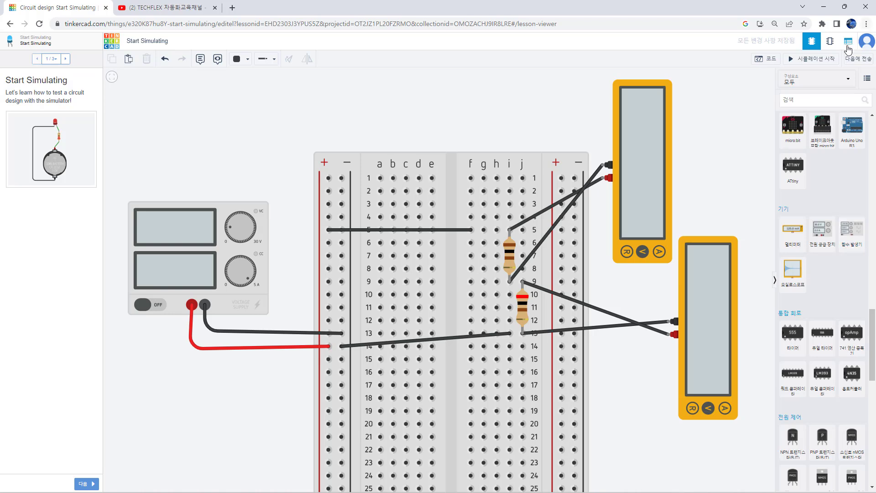
pyautogui.click(817, 59)
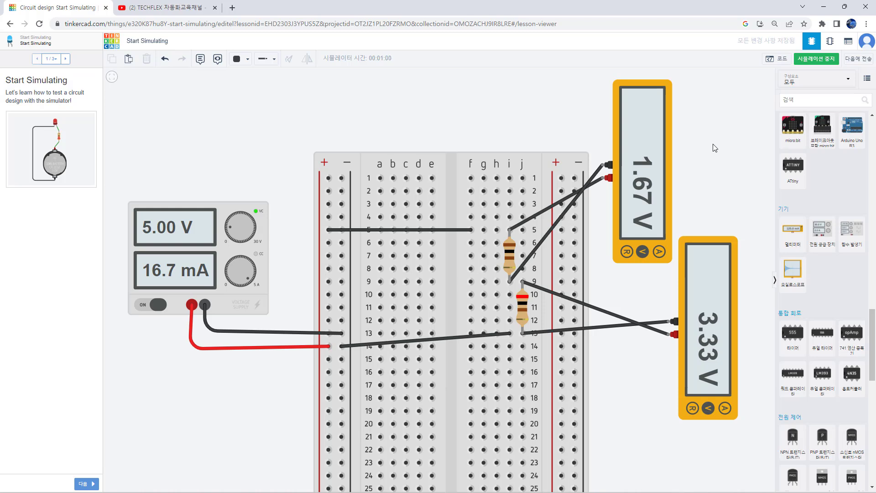
# Place a third multimeter above the breadboard and set its mode to amperage.
pyautogui.moveTo(792, 231); pyautogui.dragTo(441, 156)
pyautogui.click(721, 111)
pyautogui.click(716, 126)
# Replace the wire between the + rail and hole f5 with the third multimeter, red probe to + rail row 5, black probe to h5.
pyautogui.click(442, 229)
pyautogui.press('Delete')
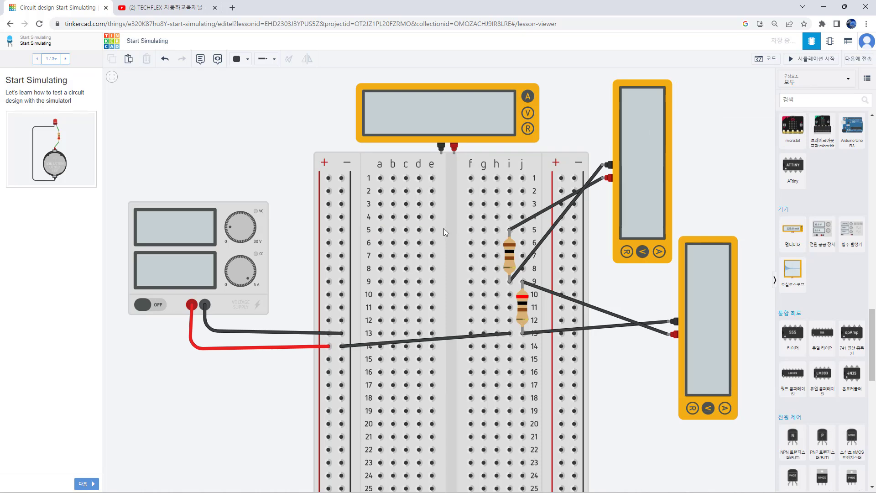
pyautogui.click(454, 153)
pyautogui.click(328, 229)
pyautogui.click(440, 148)
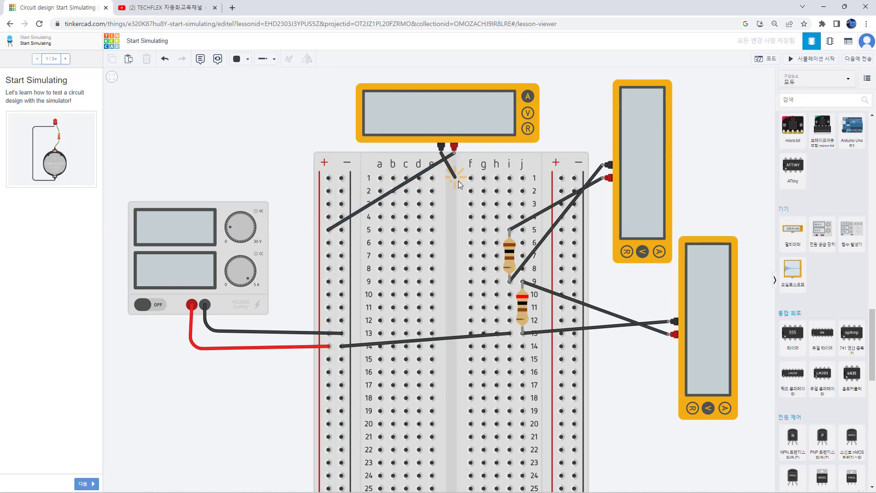
pyautogui.click(497, 229)
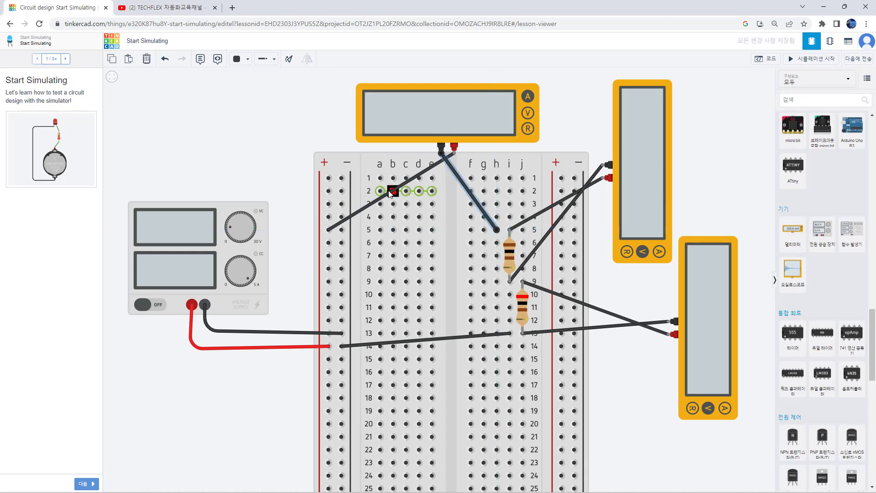
# Color the third multimeter's red-probe wire red and run the simulation to read the series current and both voltages.
pyautogui.click(422, 172)
pyautogui.click(242, 58)
pyautogui.click(256, 95)
pyautogui.click(282, 145)
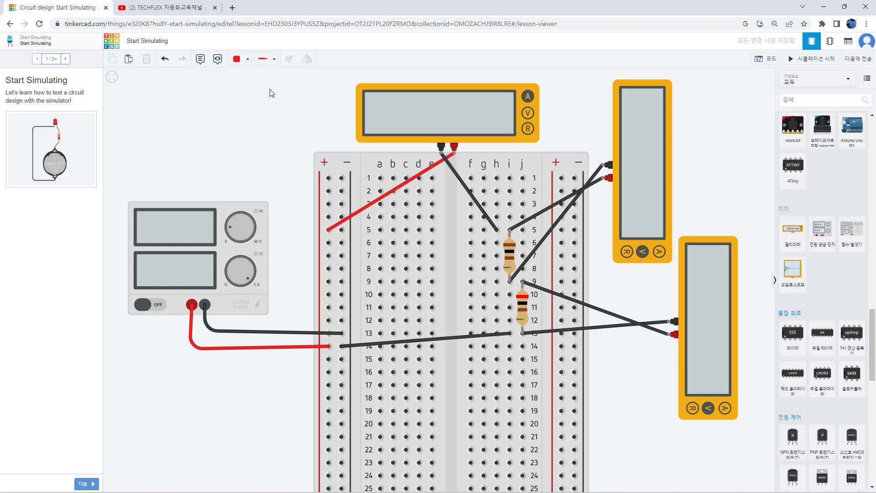
pyautogui.click(810, 61)
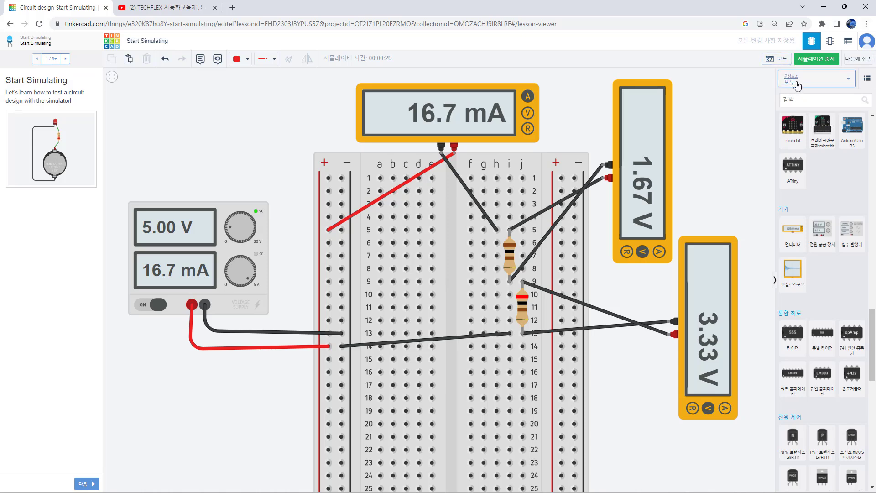
# Stop the simulation, move the column j resistor down to rows 12–16, and move its ground wire's end to hole i16.
pyautogui.click(817, 58)
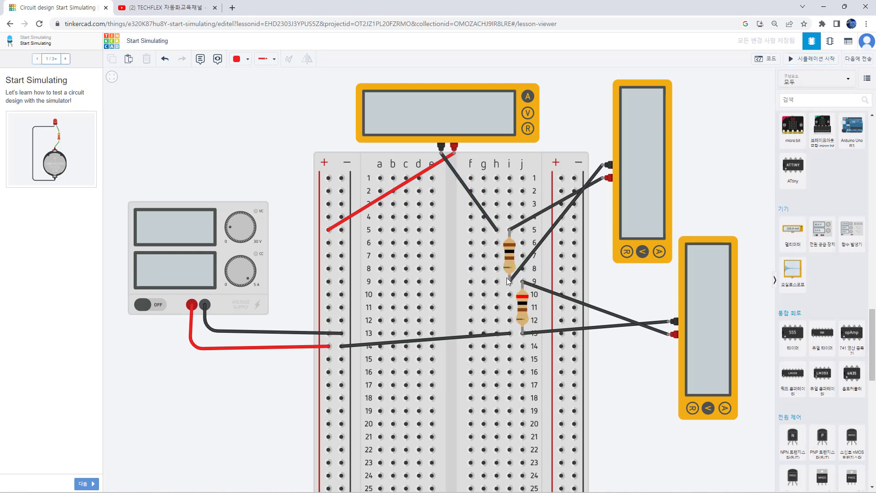
pyautogui.moveTo(522, 310); pyautogui.dragTo(520, 341)
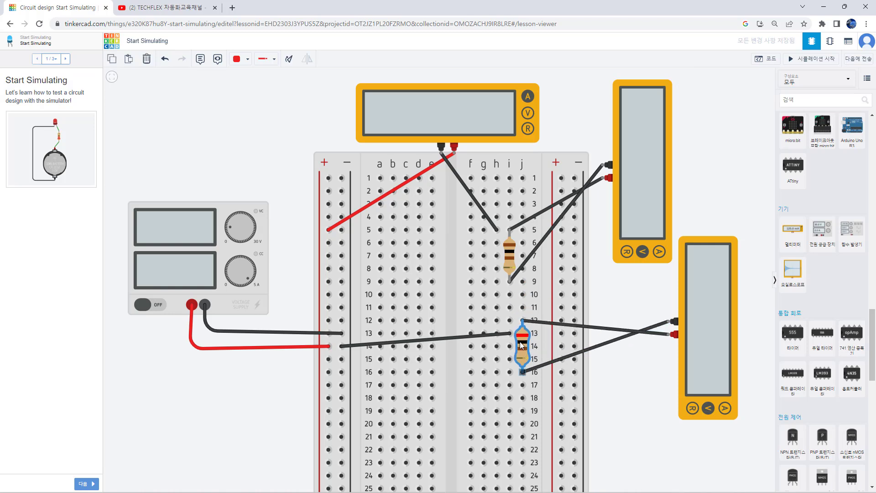
pyautogui.click(505, 334)
pyautogui.moveTo(510, 334); pyautogui.dragTo(509, 372)
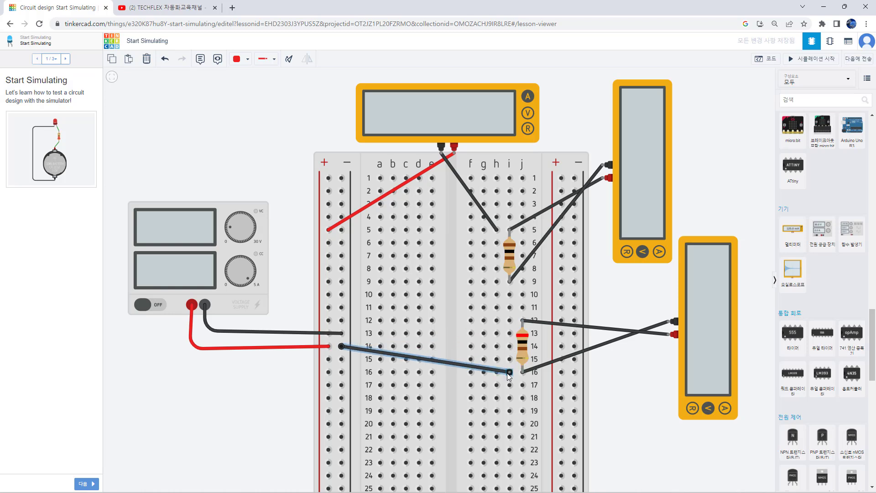
# Reconnect the ammeter between the two resistors, with its black probe wire in i12 and its red probe wire in i9.
pyautogui.click(497, 229)
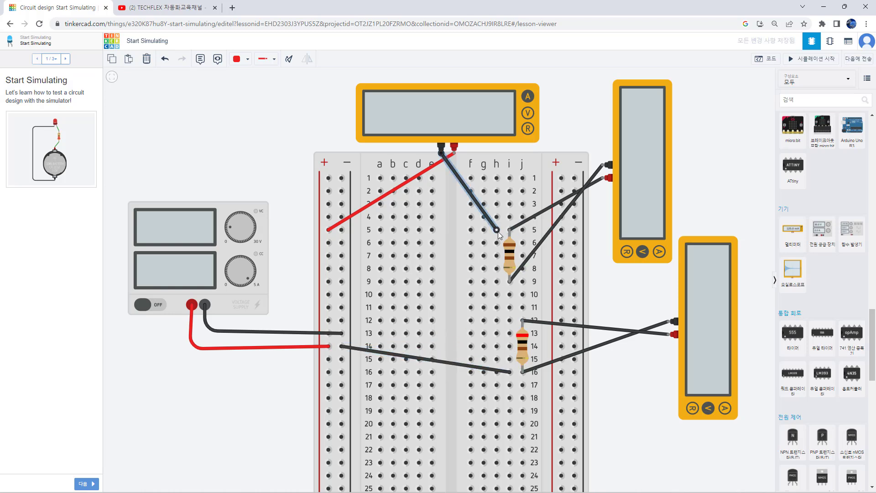
pyautogui.moveTo(497, 230); pyautogui.dragTo(509, 320)
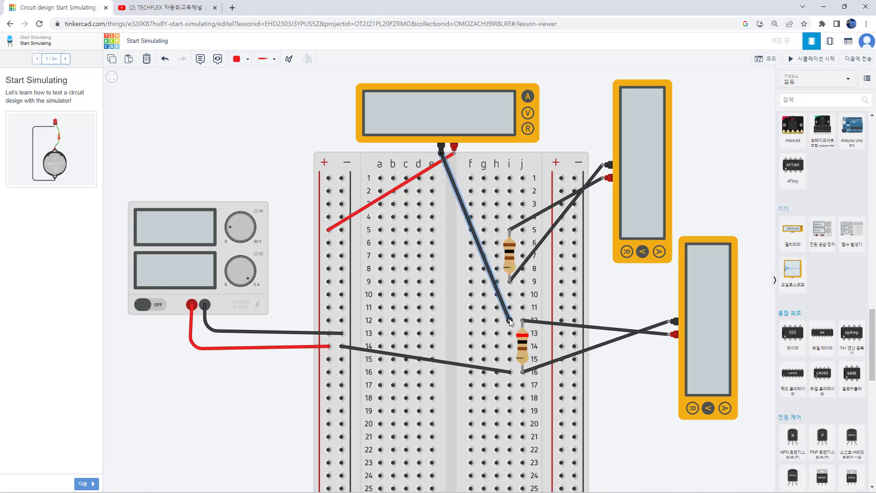
pyautogui.click(363, 209)
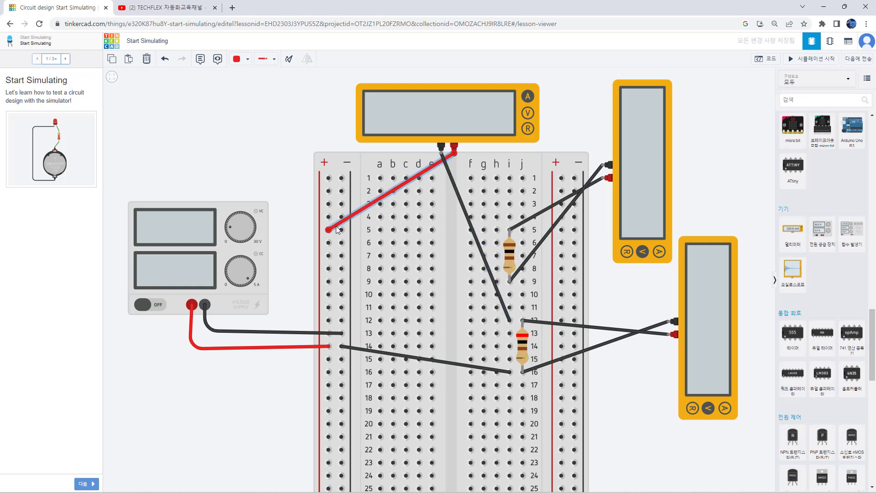
pyautogui.moveTo(327, 229); pyautogui.dragTo(511, 285)
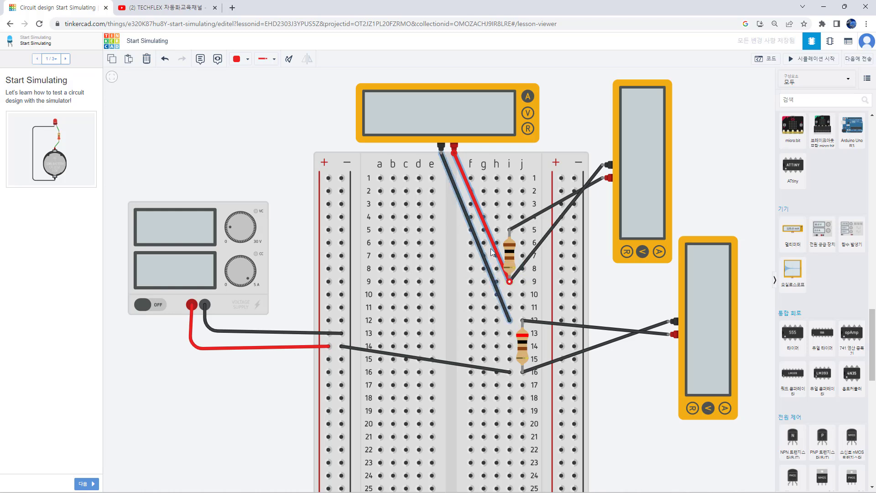
# Wire hole h5 to the + rail at row 5 and run the simulation to read the current between the resistors.
pyautogui.moveTo(497, 232); pyautogui.dragTo(328, 229)
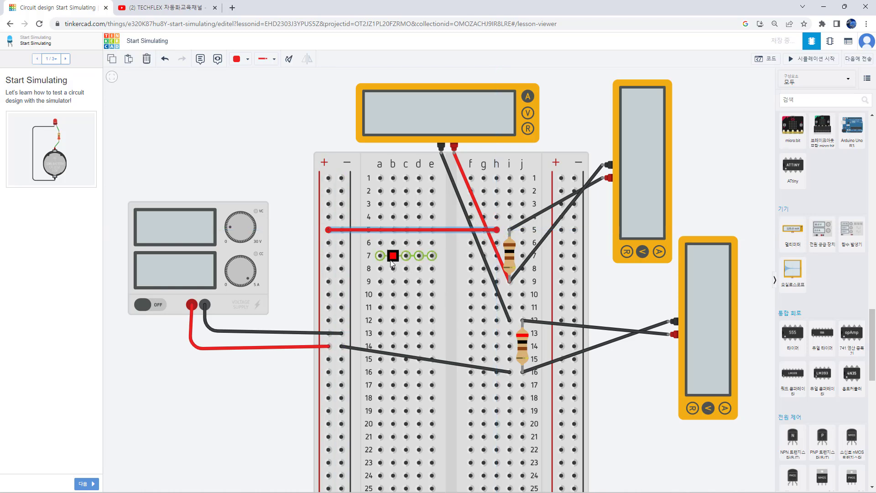
pyautogui.click(634, 427)
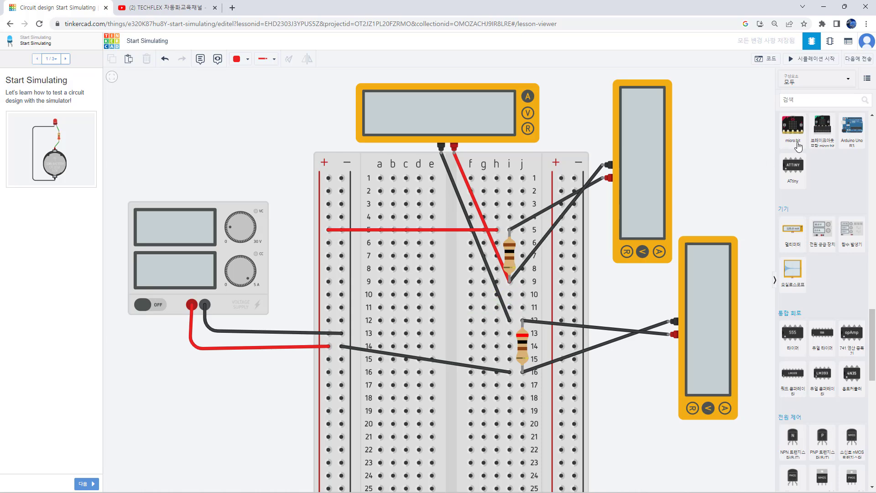
pyautogui.click(817, 59)
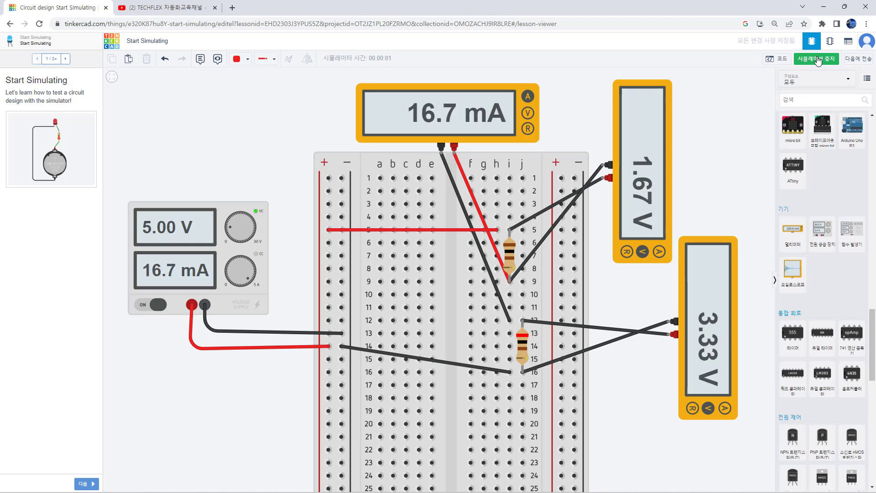